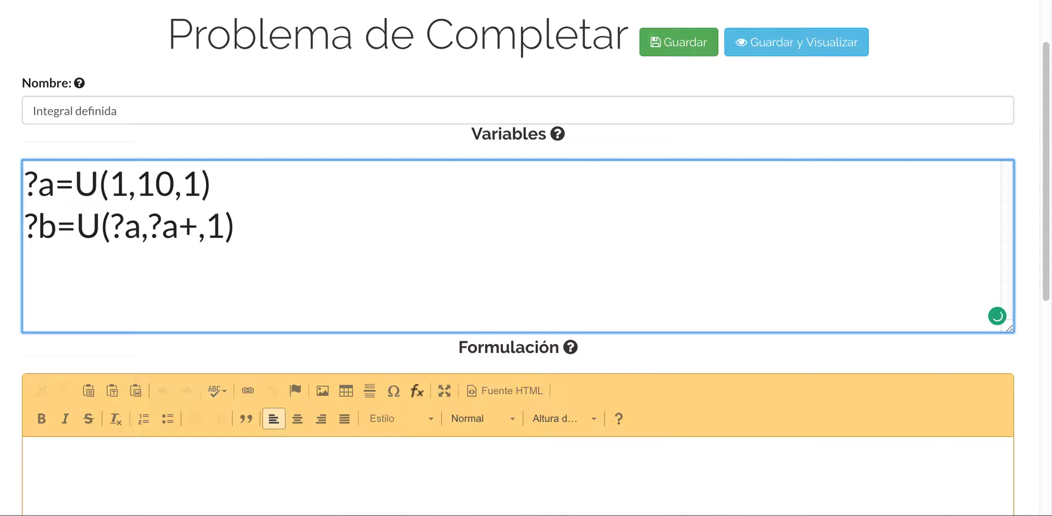
Complete the definition of variable ?b as U(?a,?a+10,1).
text(10)
key(Right)
key(Right)
key(Right)
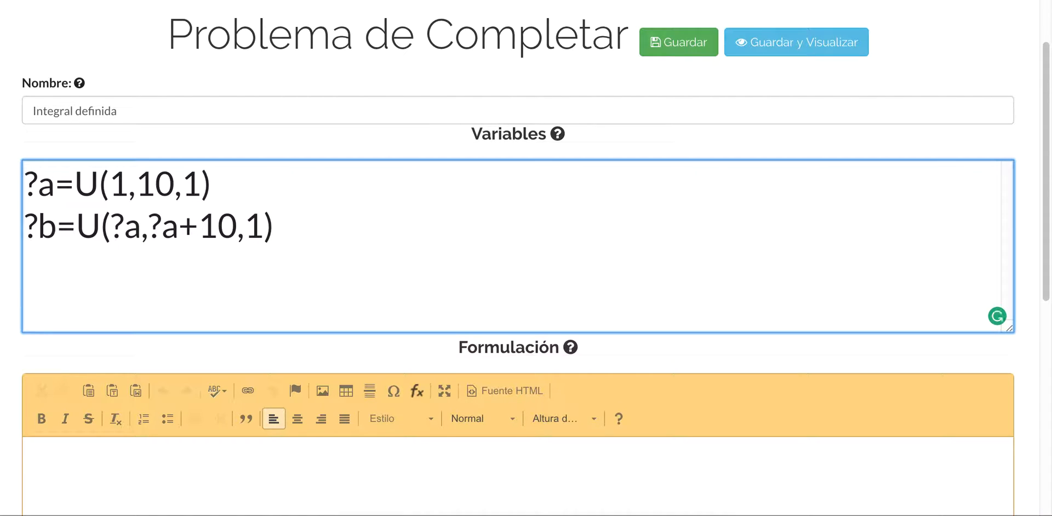
Duplicate the ?b definition on a third line and rename the copied variable ?n.
key(shift+Home)
key(ctrl+c)
key(End)
key(Return)
key(ctrl+v)
key(Home)
key(Right)
key(Right)
key(BackSpace)
text(n)
Replace the arguments of the ?n variable so its definition reads ?n=U(1,5,1).
key(Right)
key(Right)
key(Right)
key(Right)
key(Left)
key(shift+End)
key(shift+Left)
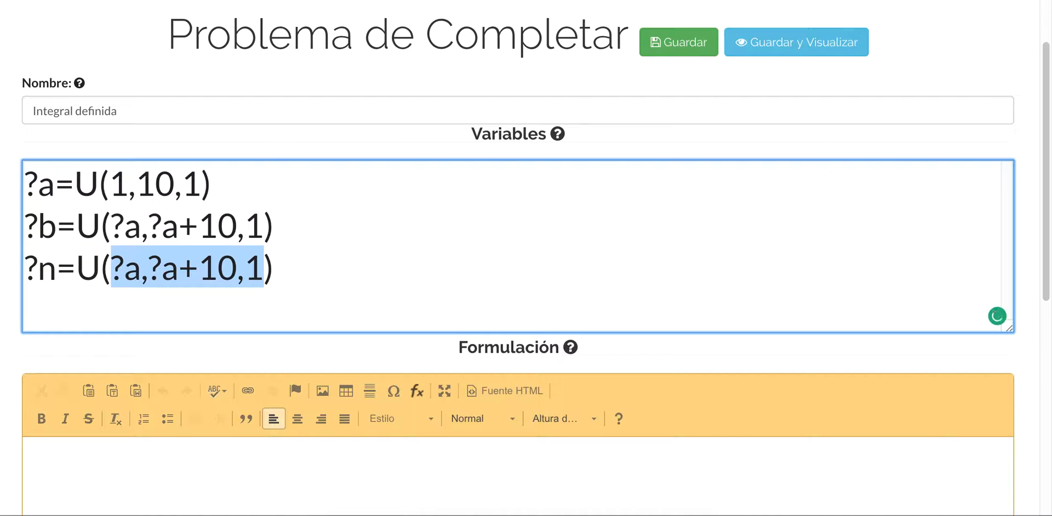
text(1,5,)
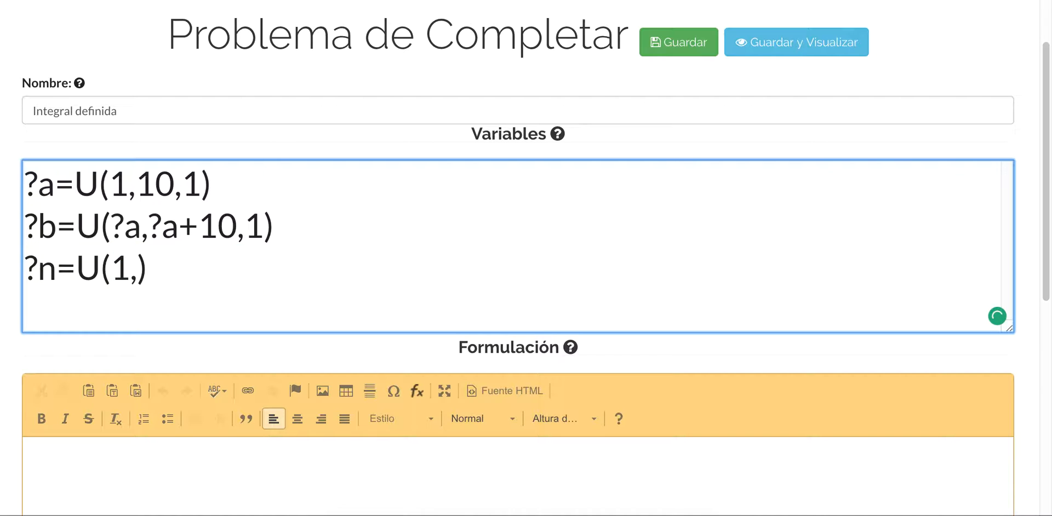
text(1)
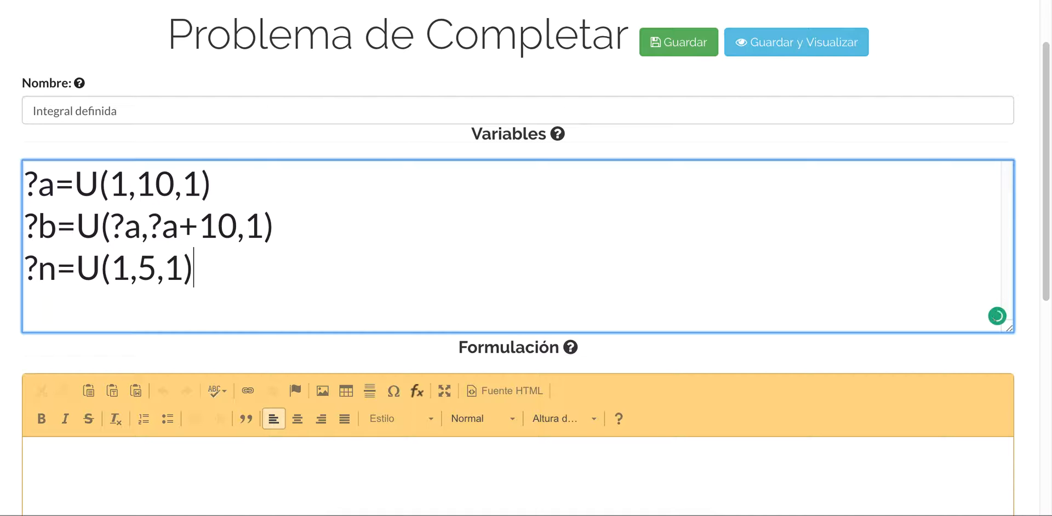
Write the centred question "Dada la siguiente integral, cuál es su valor?" in the Formulación text.
scroll(376, 257, down, 2)
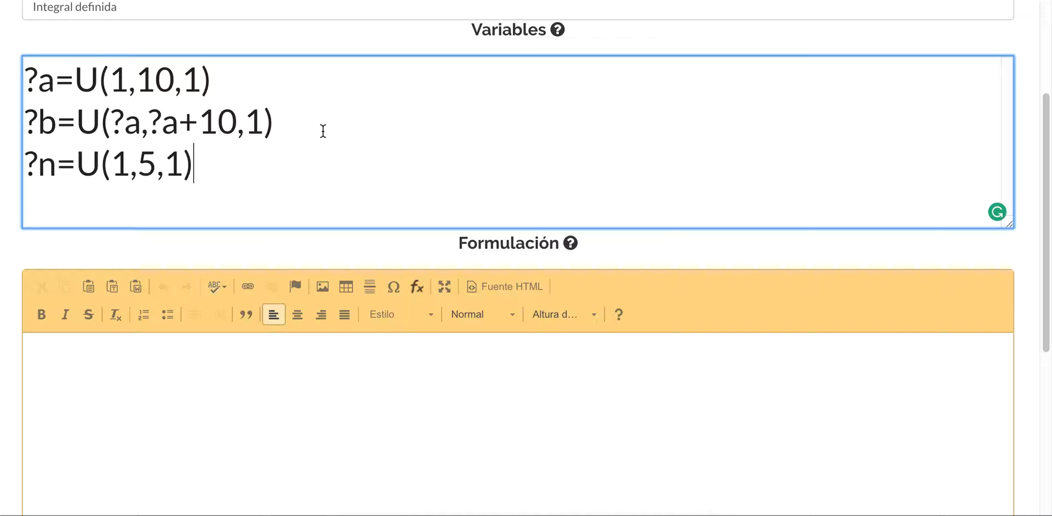
scroll(422, 270, down, 2)
click(431, 286)
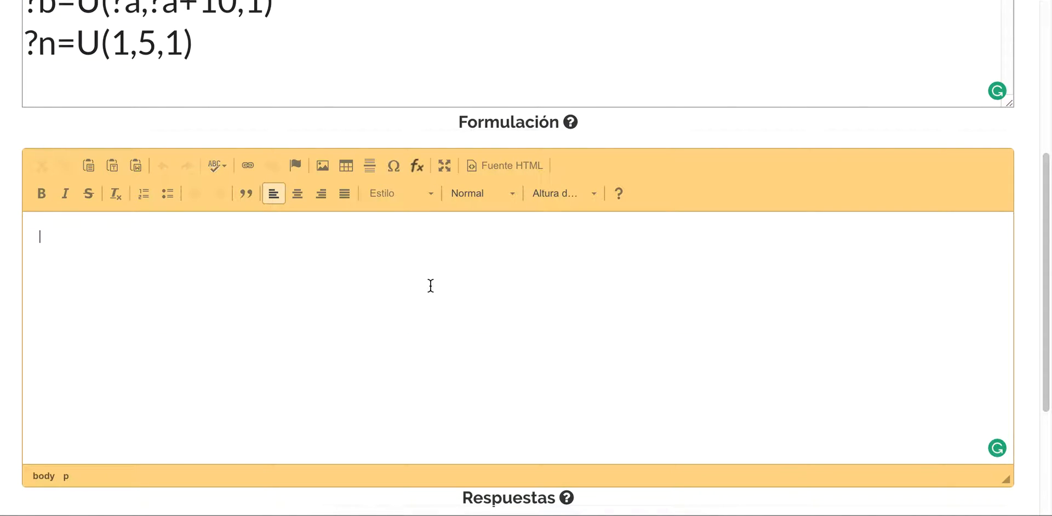
scroll(430, 285, down, 1)
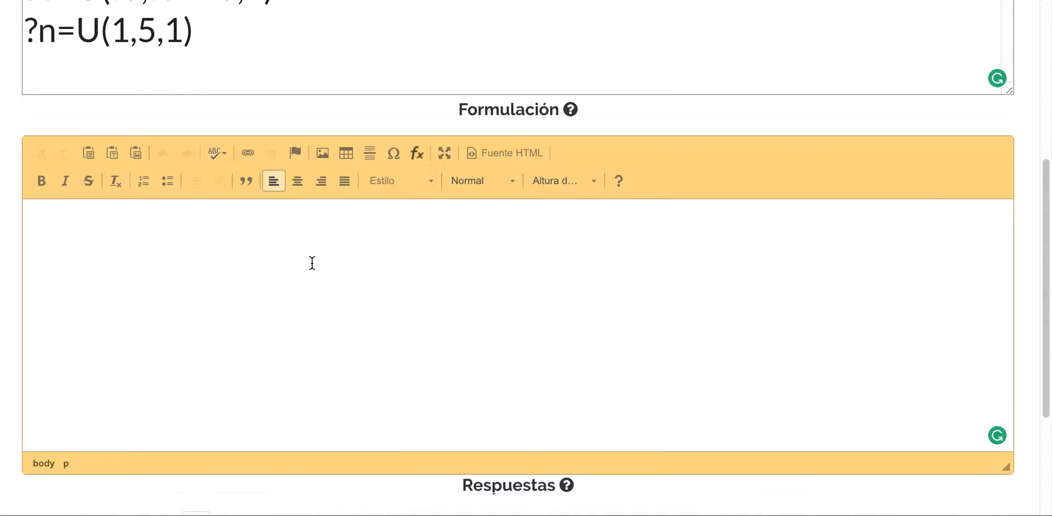
click(295, 181)
text(Dada la siguei)
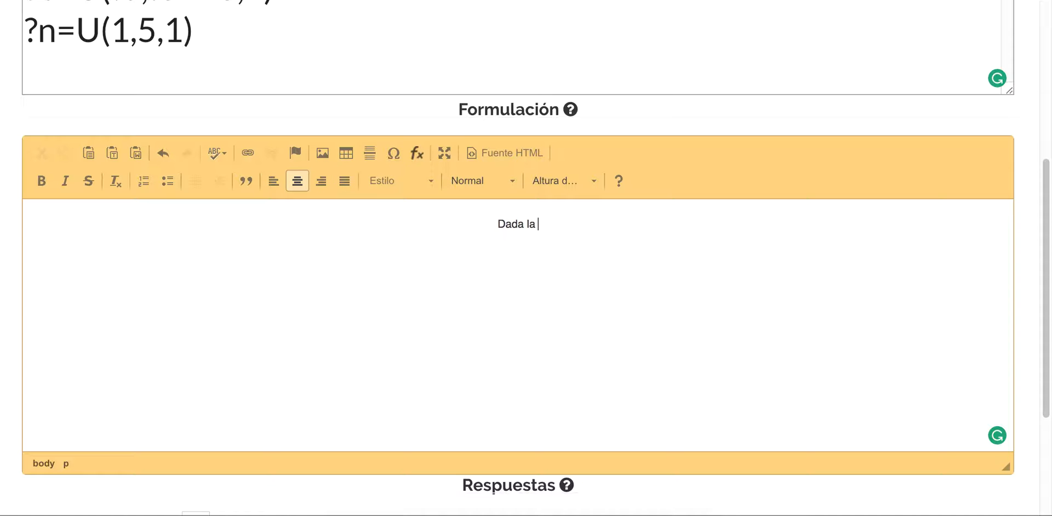
key(BackSpace)
key(BackSpace)
text(iente )
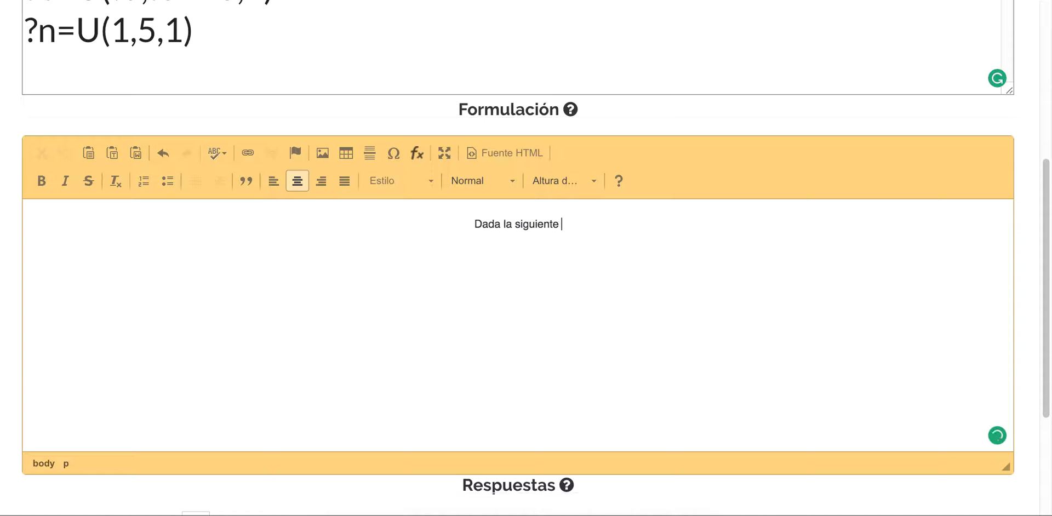
text(integral)
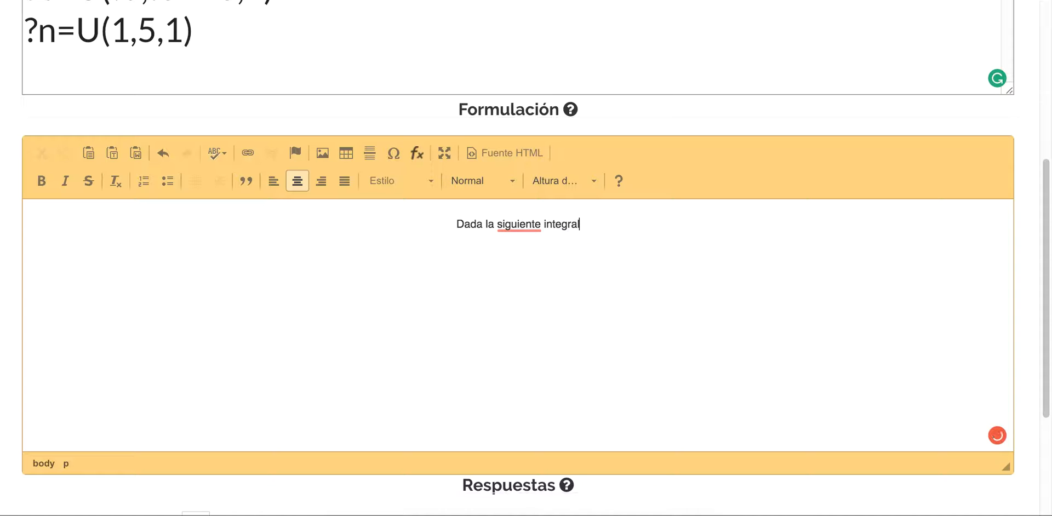
text(, cual)
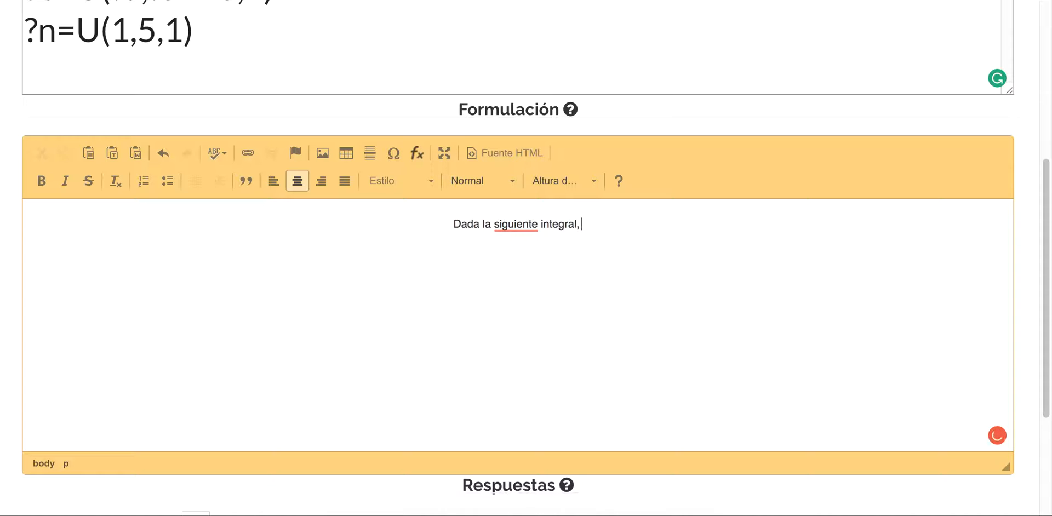
key(BackSpace)
key(BackSpace)
key(BackSpace)
text(uál es su valor?)
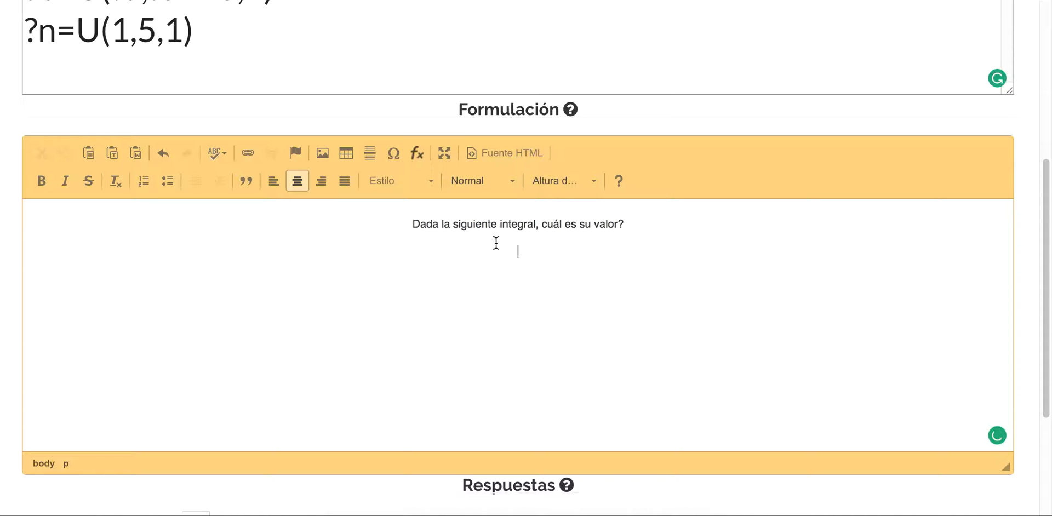
Start an equation below the question and insert an integral template with lower and upper limits.
click(416, 153)
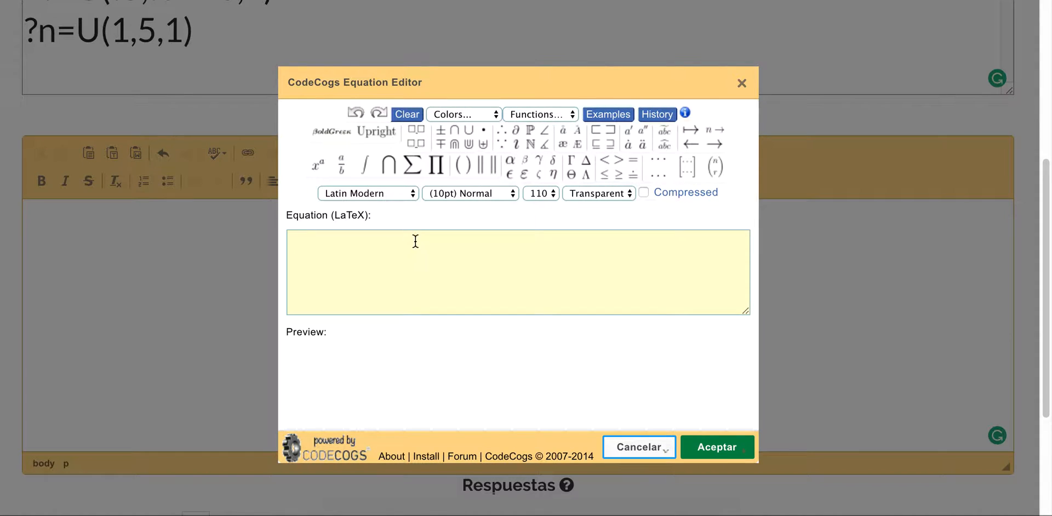
click(344, 258)
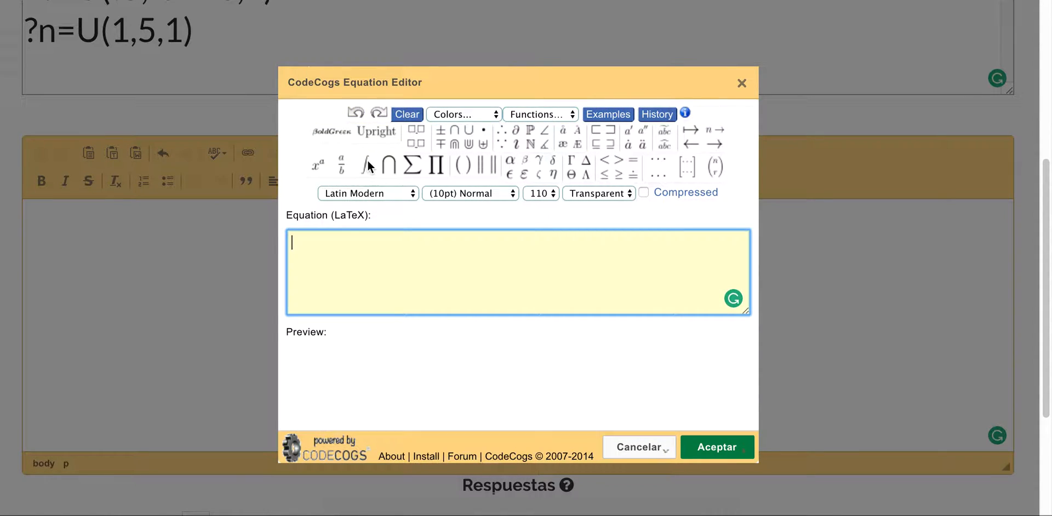
mouse_move(364, 164)
click(366, 191)
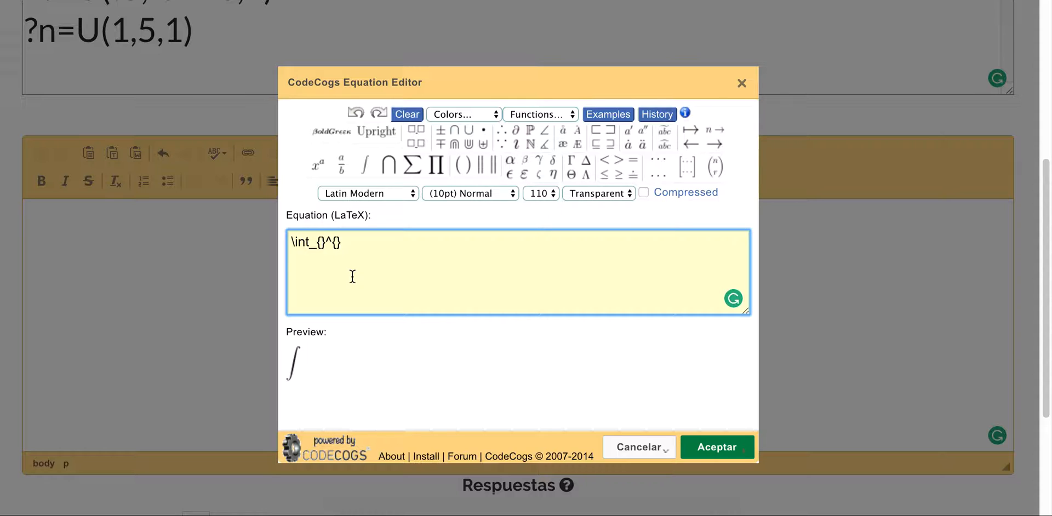
Set the integral's lower limit to 5 and its upper limit to 10.
click(321, 241)
text(5}^{)
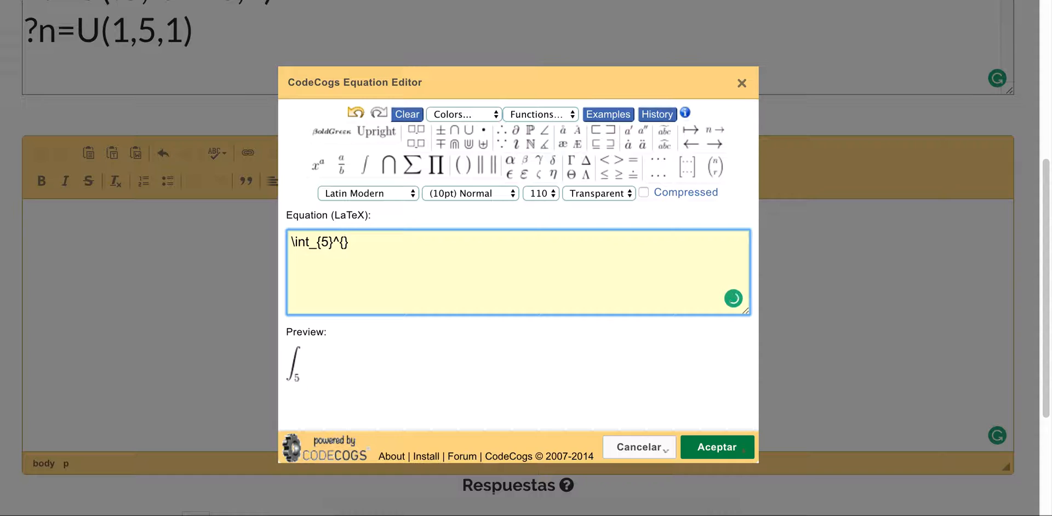
text(10)
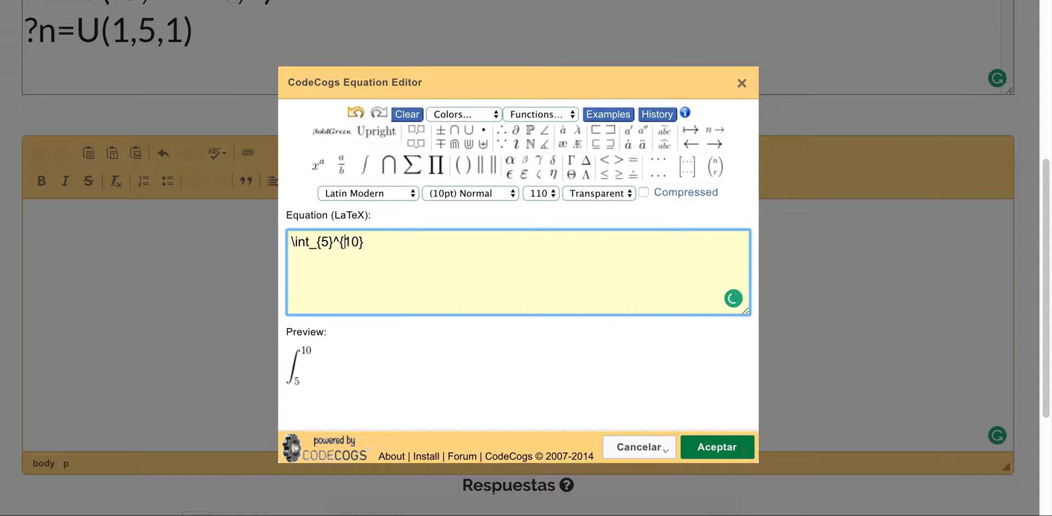
Replace the integral's numeric limits with the variables ?a as lower and ?b as upper limit.
click(333, 241)
key(BackSpace)
text(?a)
key(Right)
key(Right)
key(Right)
key(Right)
key(BackSpace)
key(BackSpace)
text(?b)
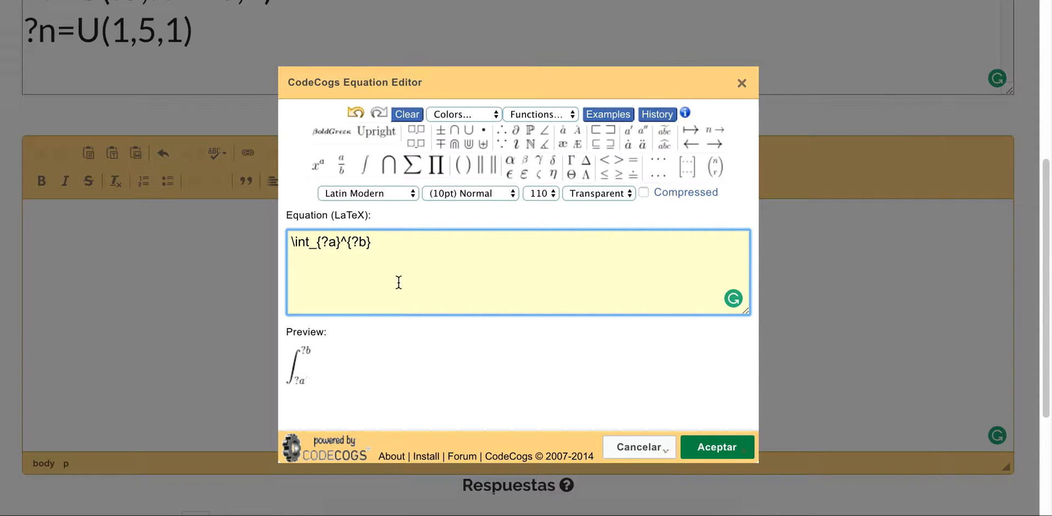
Add the integrand x raised to the exponent ?n after the integral in the equation.
mouse_move(345, 171)
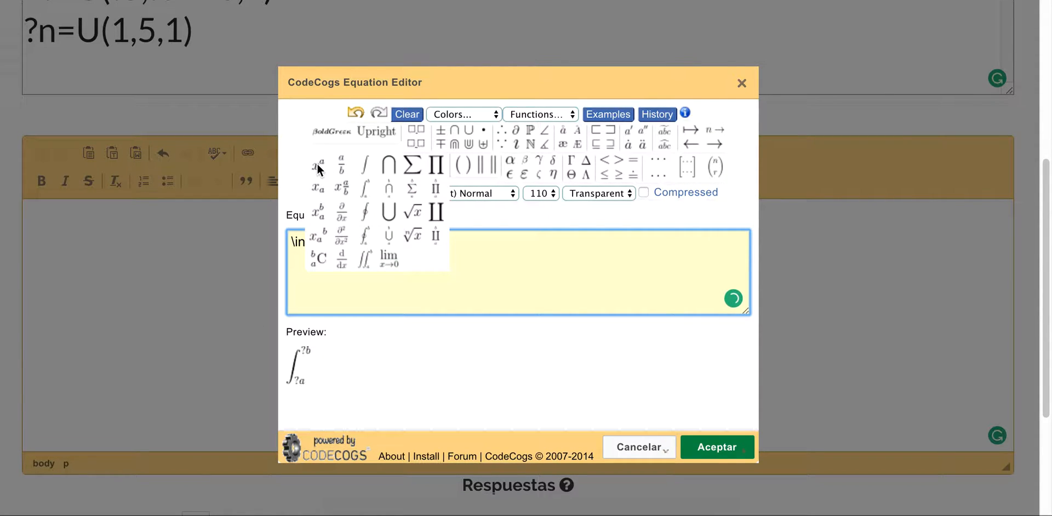
click(317, 165)
key(Left)
key(Left)
text(x)
key(Right)
key(Right)
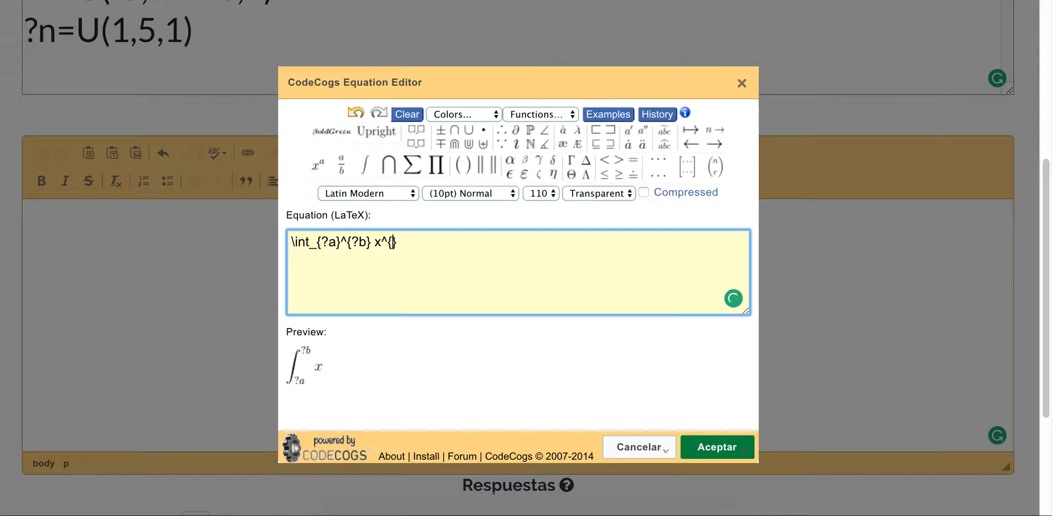
text(n)
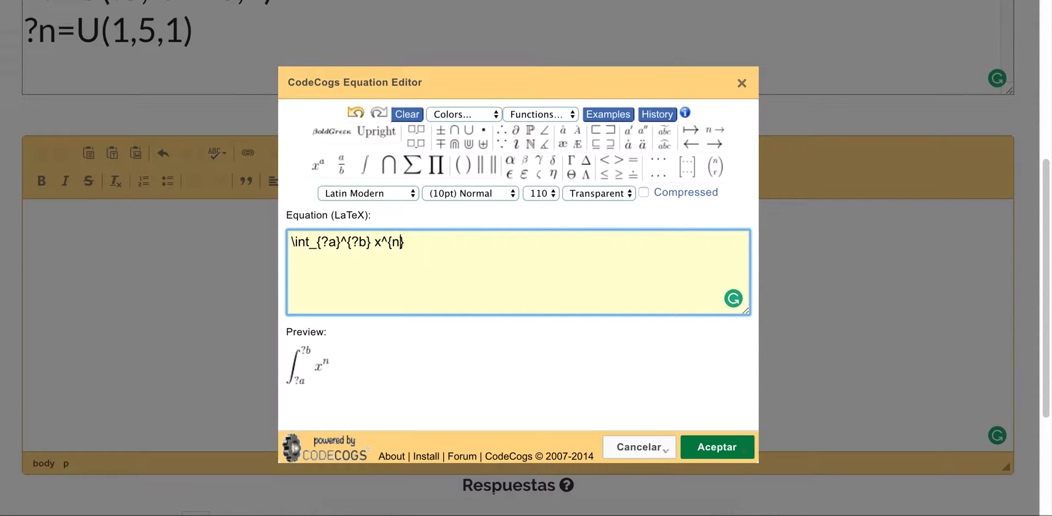
text(?)
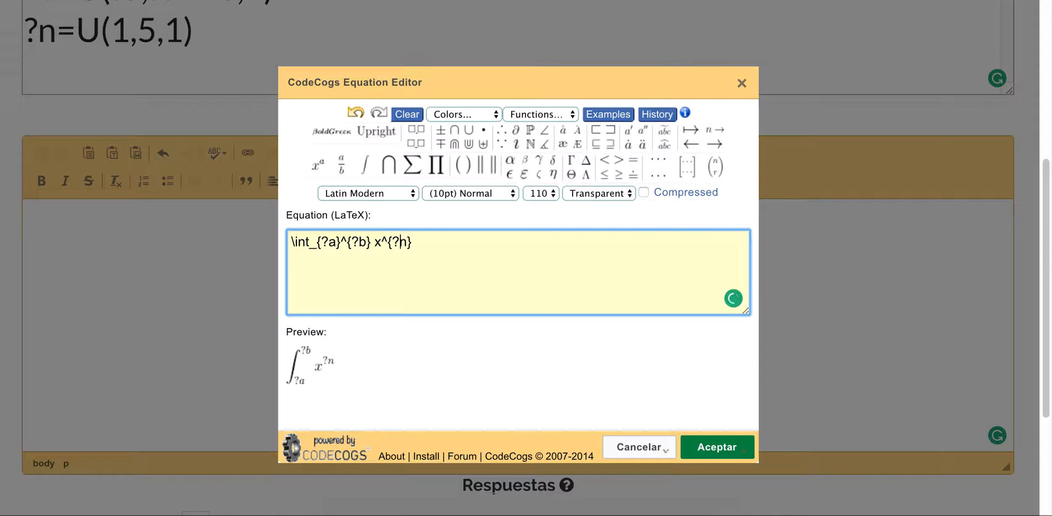
Append dx to the integral and insert the finished equation into the problem statement.
text(dx)
click(724, 450)
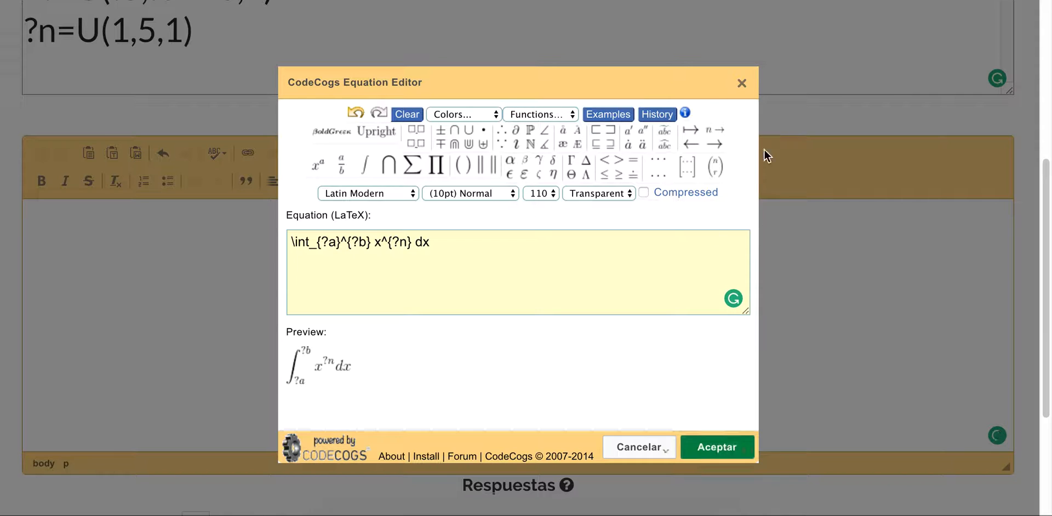
click(742, 83)
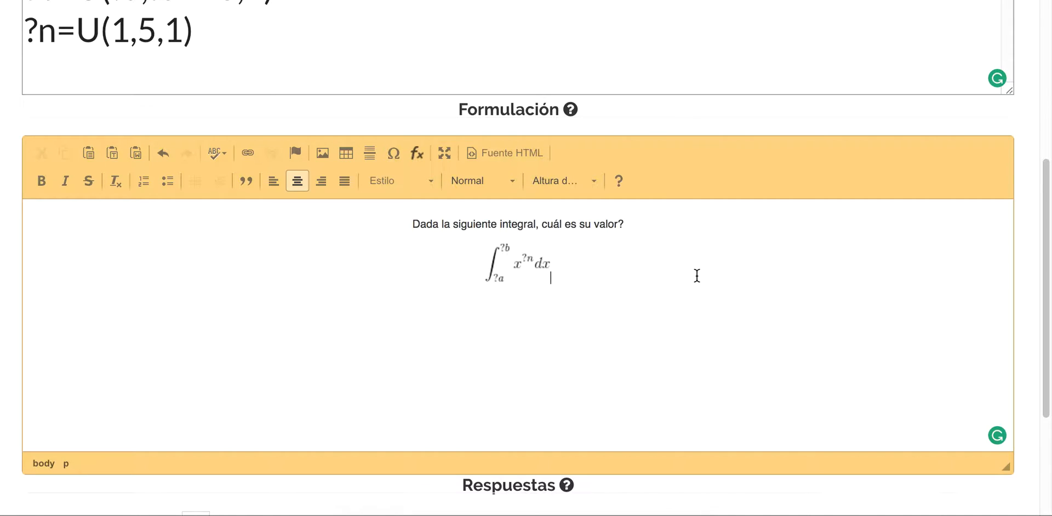
Add the answer placeholder @(r1,2) on a new line below the integral.
scroll(697, 275, down, 3)
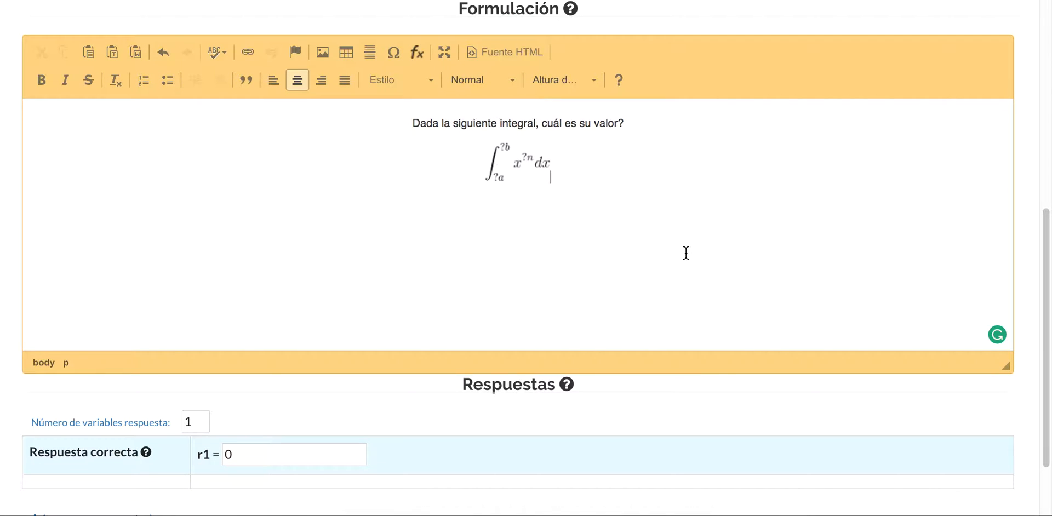
scroll(534, 214, down, 1)
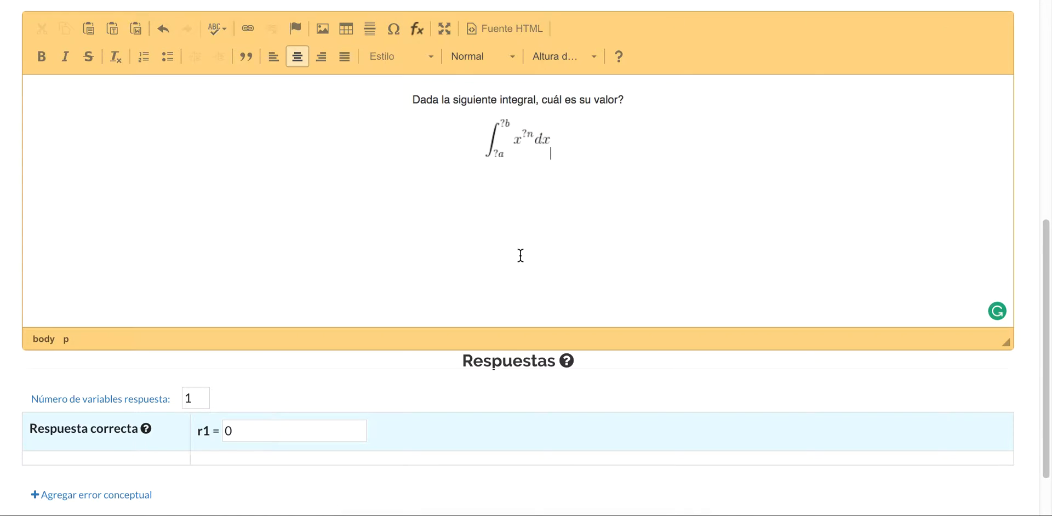
key(Return)
text(@(r1))
key(Left)
text(r1,2)
Try other second arguments, 3 and 1, in the r1 answer placeholder and restore it to @(r1,2).
drag(513, 181, 524, 183)
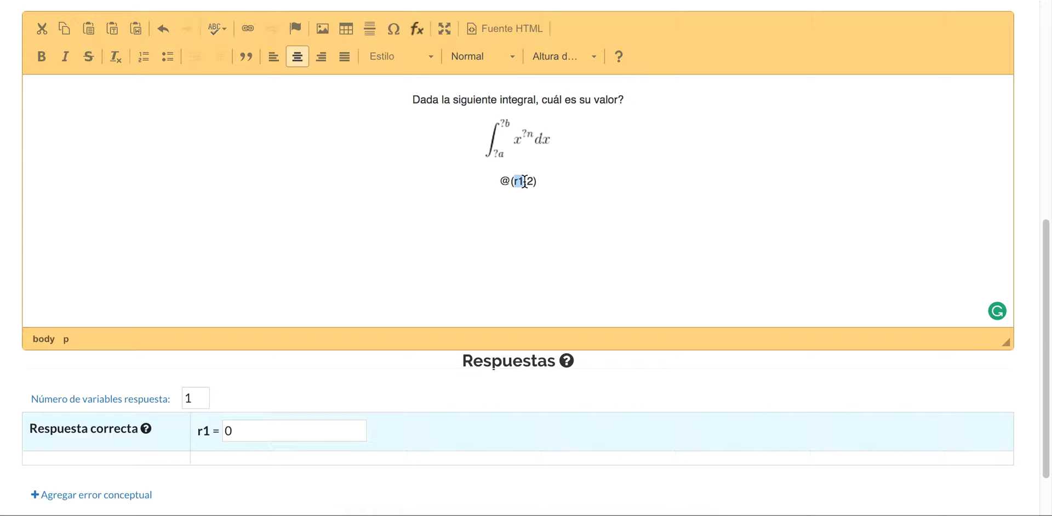
click(526, 182)
key(Delete)
text(3)
key(BackSpace)
text(1)
key(BackSpace)
key(BackSpace)
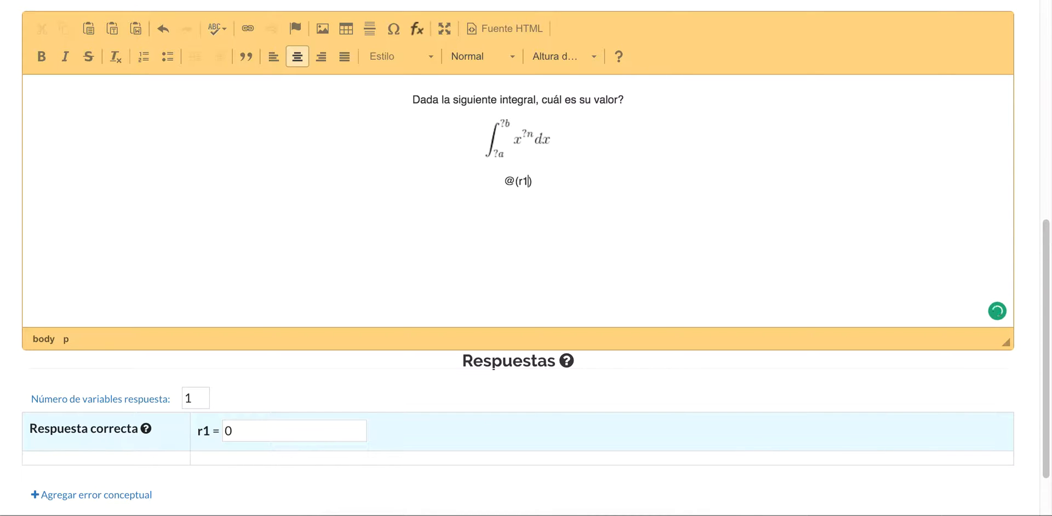
text(,2)
Copy the r1 placeholder to a new line and change the copy to @(r2,2).
key(shift+Home)
key(ctrl+c)
key(End)
key(Return)
key(ctrl+v)
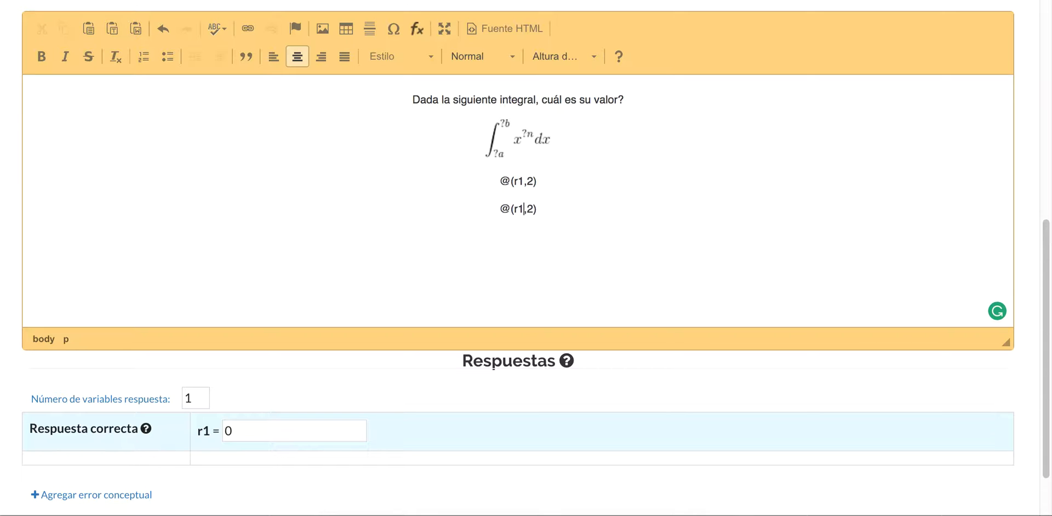
key(BackSpace)
text(2)
Add a third answer placeholder @(r3,2) below the second by copying the r2 placeholder.
key(shift+Home)
key(ctrl+c)
key(End)
key(Return)
key(ctrl+v)
Set the number of answer variables in the Respuestas section to 3.
scroll(391, 279, down, 1)
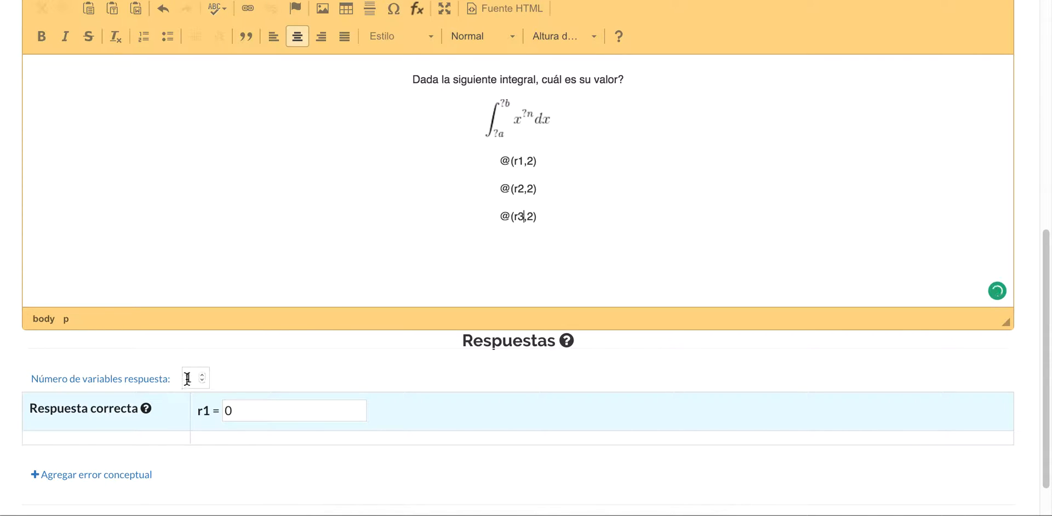
click(188, 378)
key(BackSpace)
text(3)
scroll(259, 403, down, 1)
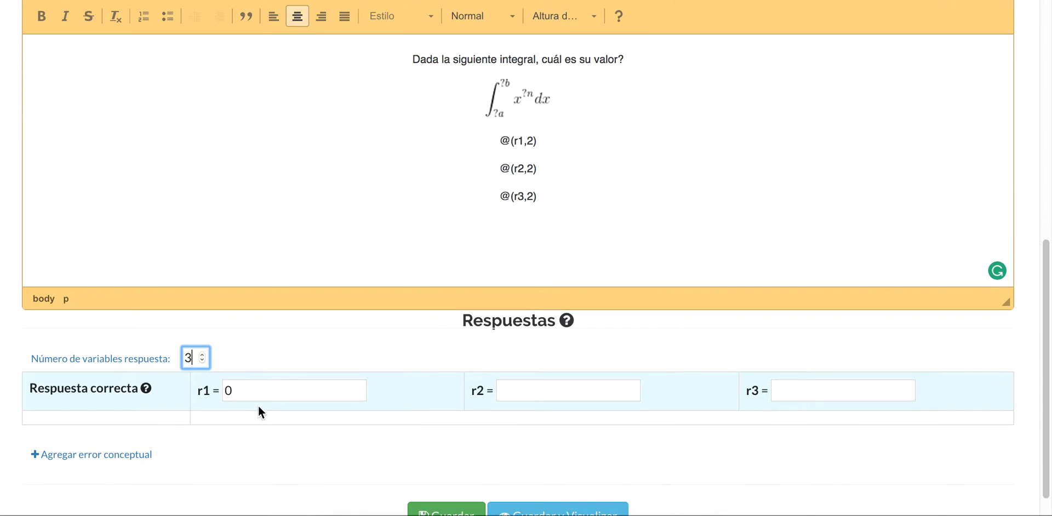
double_click(246, 393)
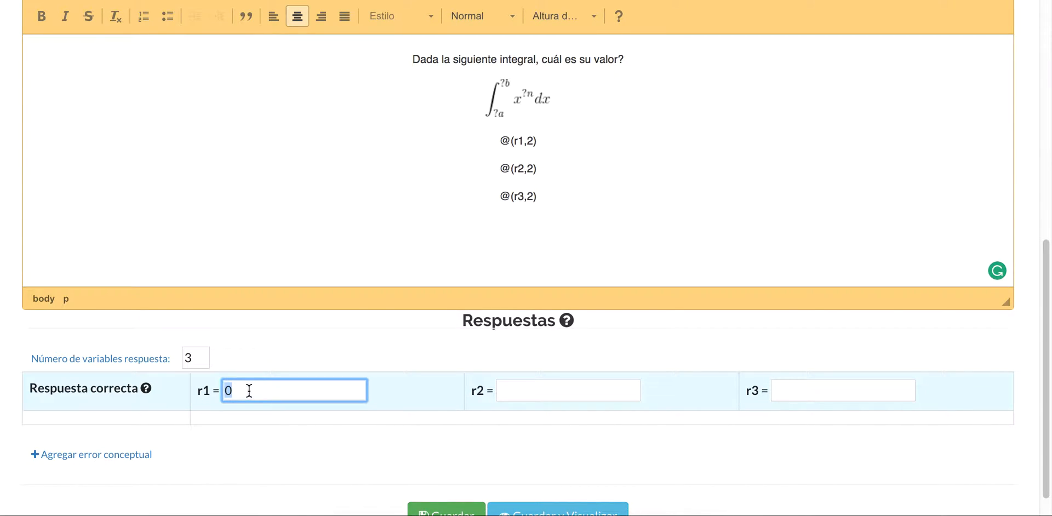
click(513, 391)
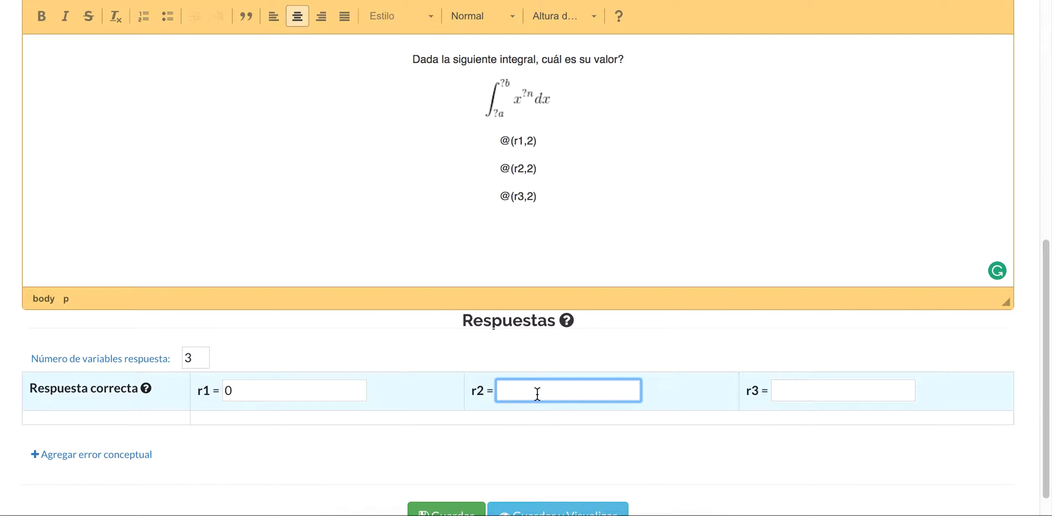
click(837, 388)
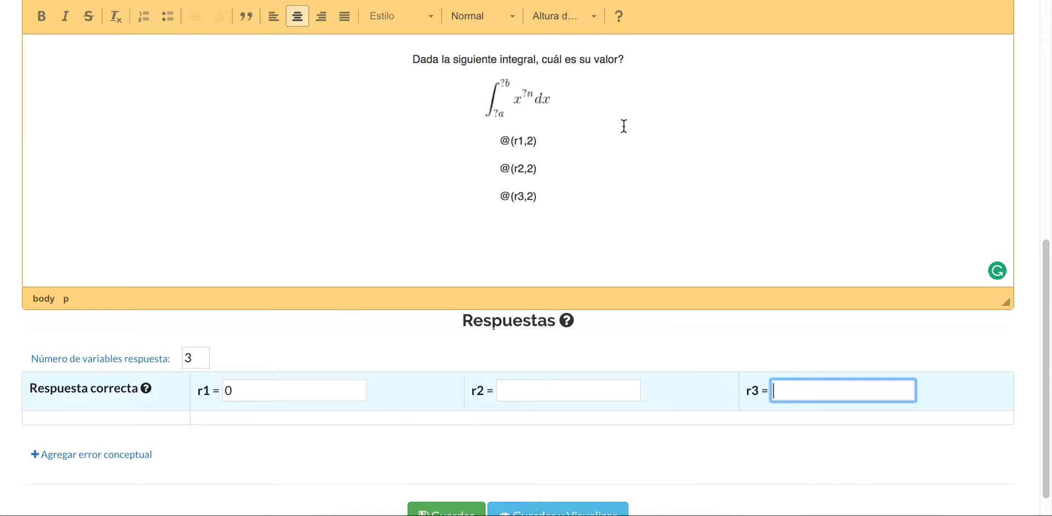
Delete the r2 and r3 placeholders from the question and set the number of answer variables to 1.
drag(536, 197, 498, 172)
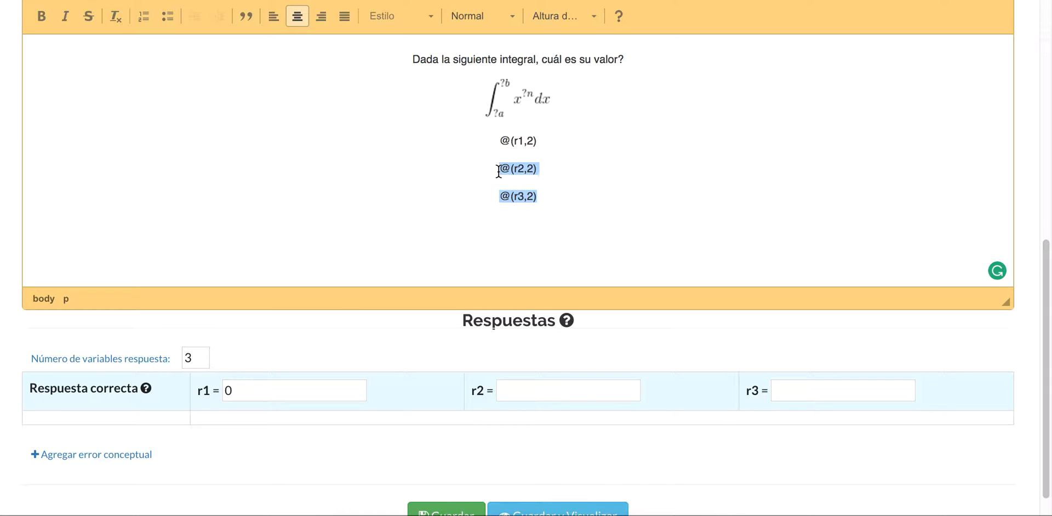
key(BackSpace)
click(189, 356)
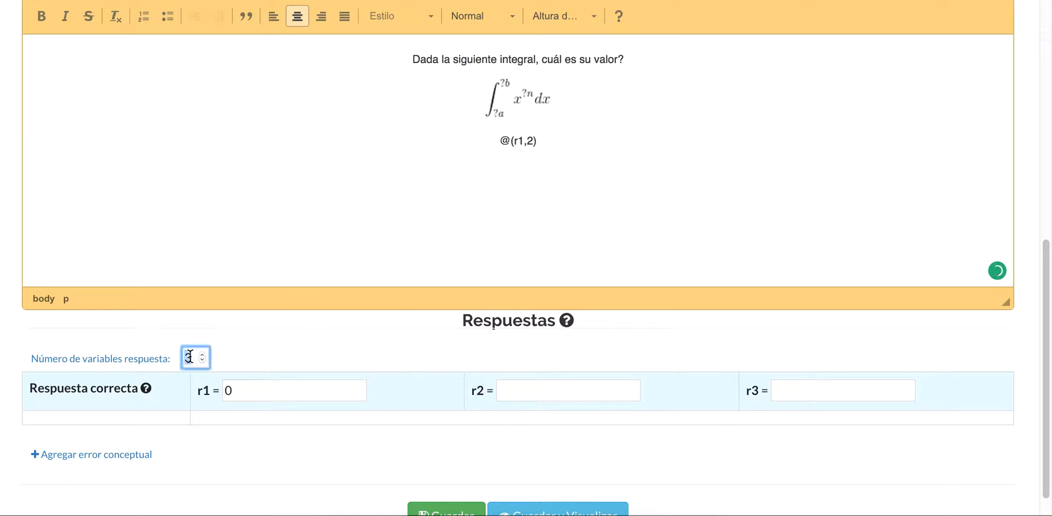
text(1)
click(323, 353)
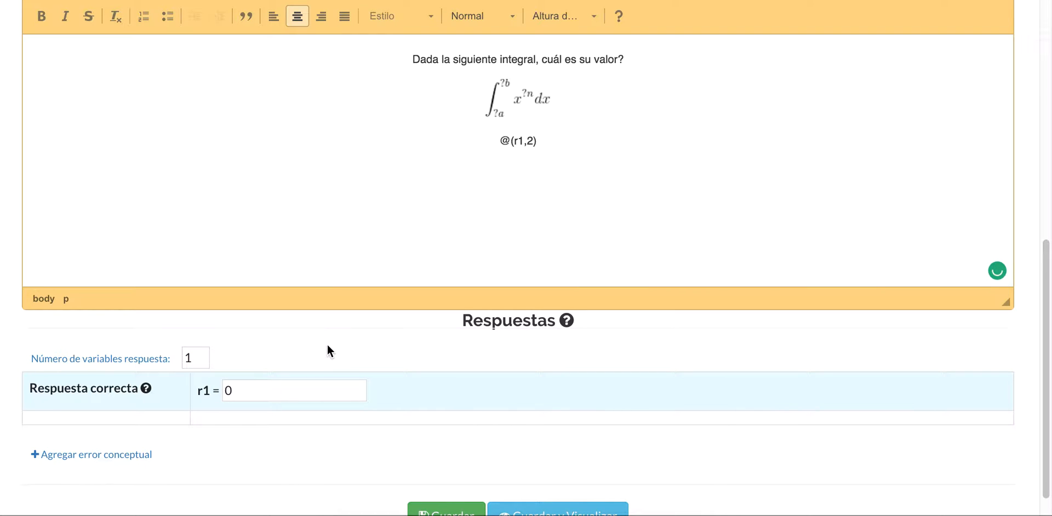
scroll(370, 317, up, 1)
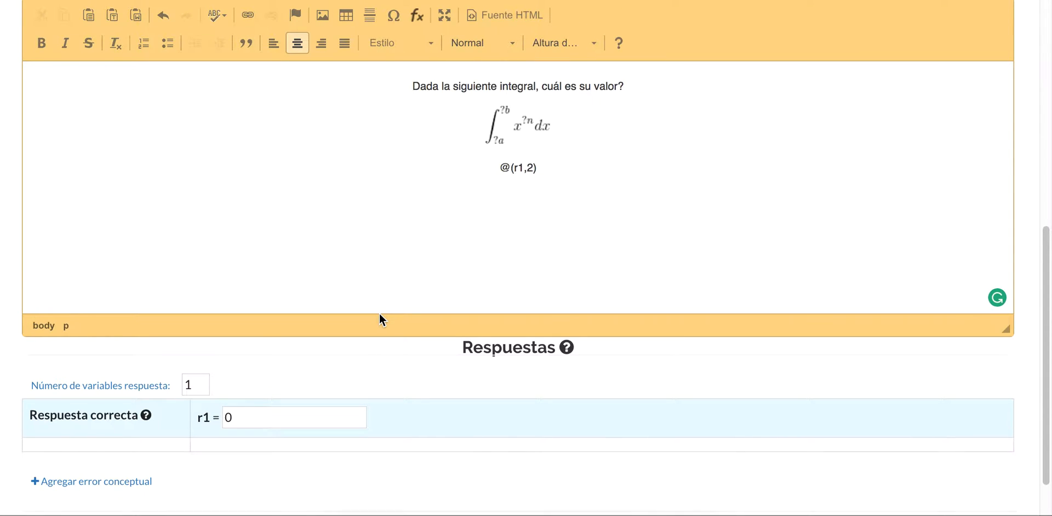
click(636, 515)
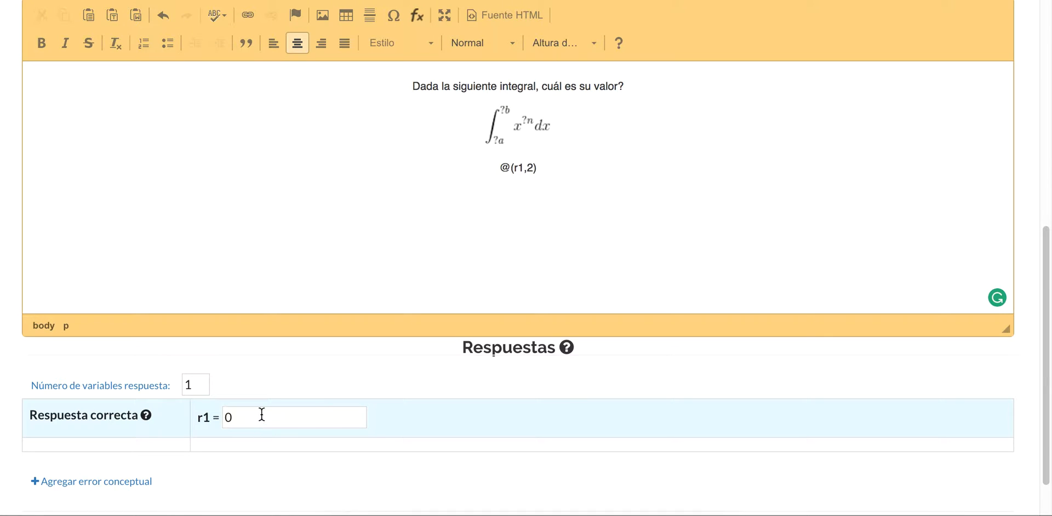
Replace the correct answer for r1 with the upper-limit term pow(?b,?n+1)/(?n+1).
click(262, 415)
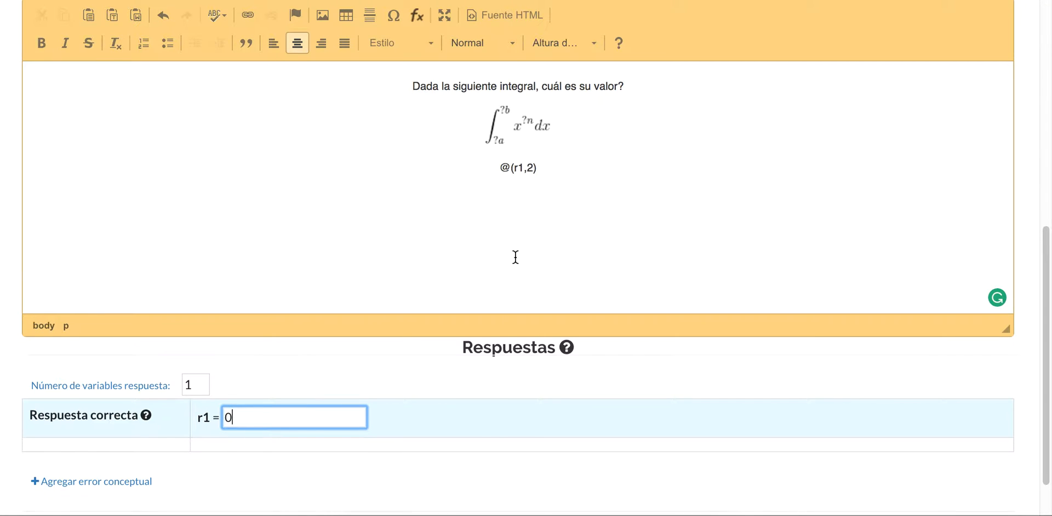
scroll(514, 255, up, 2)
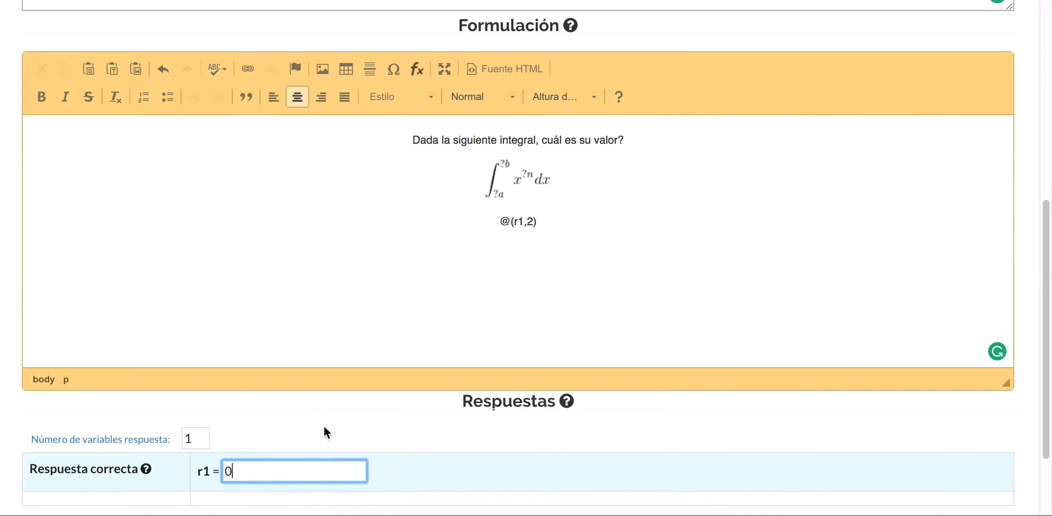
scroll(307, 439, down, 1)
double_click(268, 460)
text(pow())
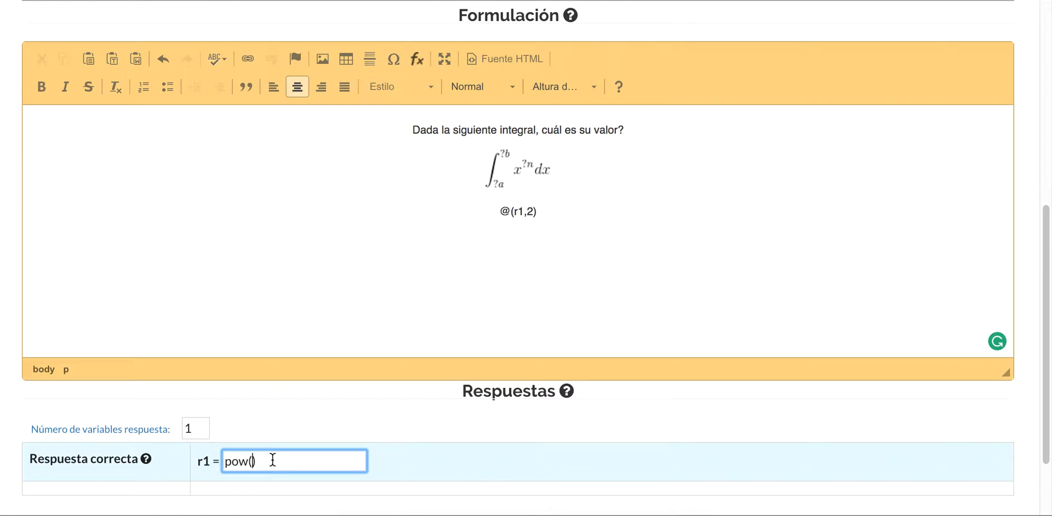
text(?)
text(b)
text(,?n+1)
text(/())
text(?n+1)
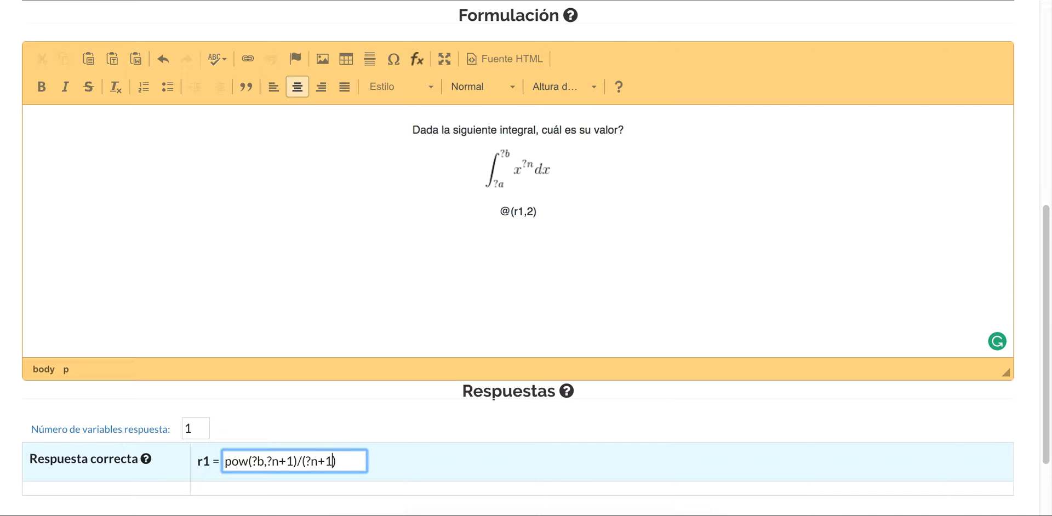
Append the lower-limit term -pow(?a,?n+1)/(?n+1) to the correct r1 formula.
text(-pow())
key(Left)
text(?a,)
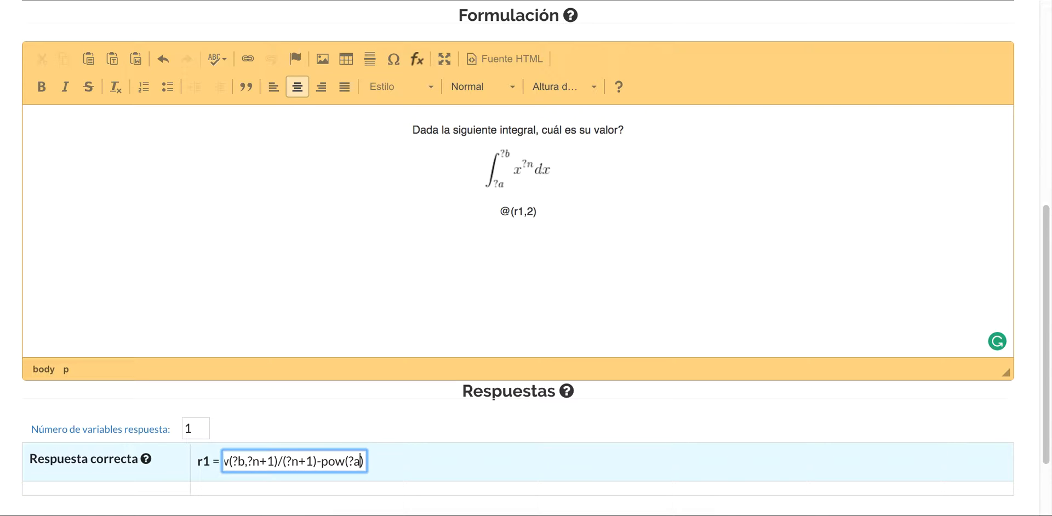
text(?n+1)
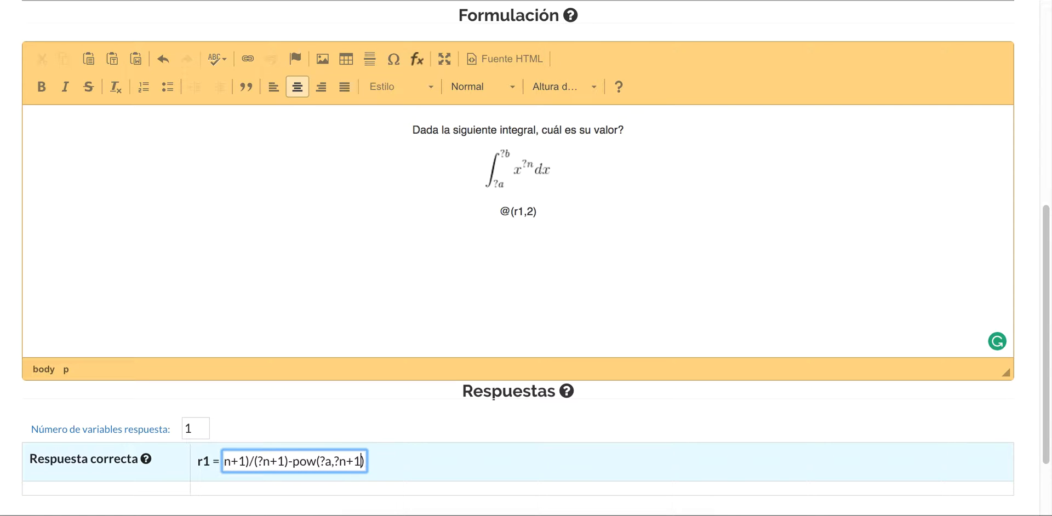
key(Right)
text(/(?n)
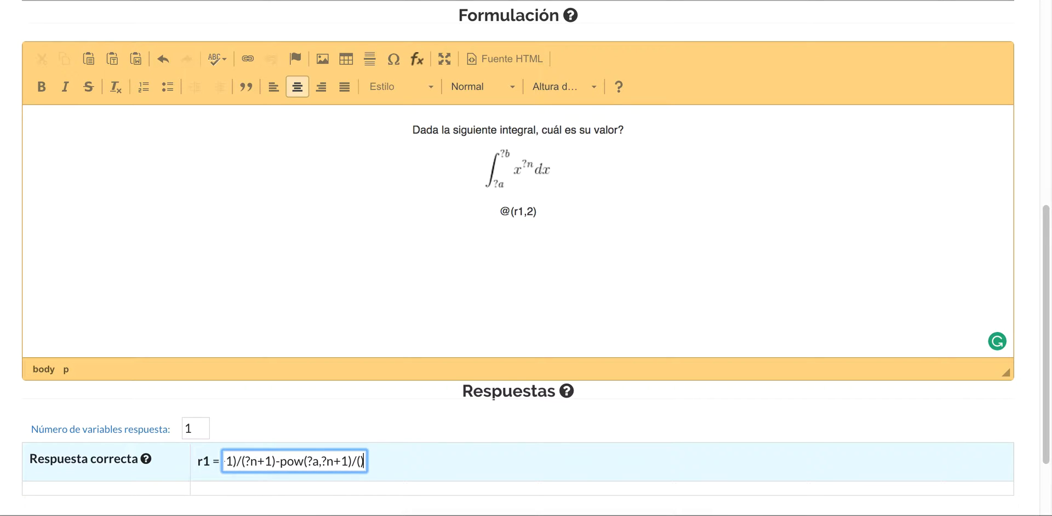
text(+1))
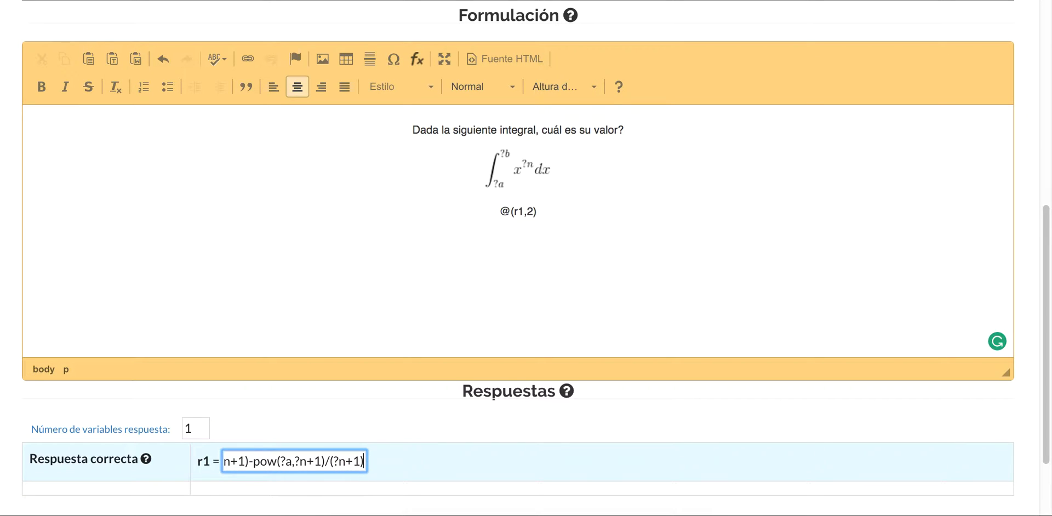
scroll(350, 445, down, 3)
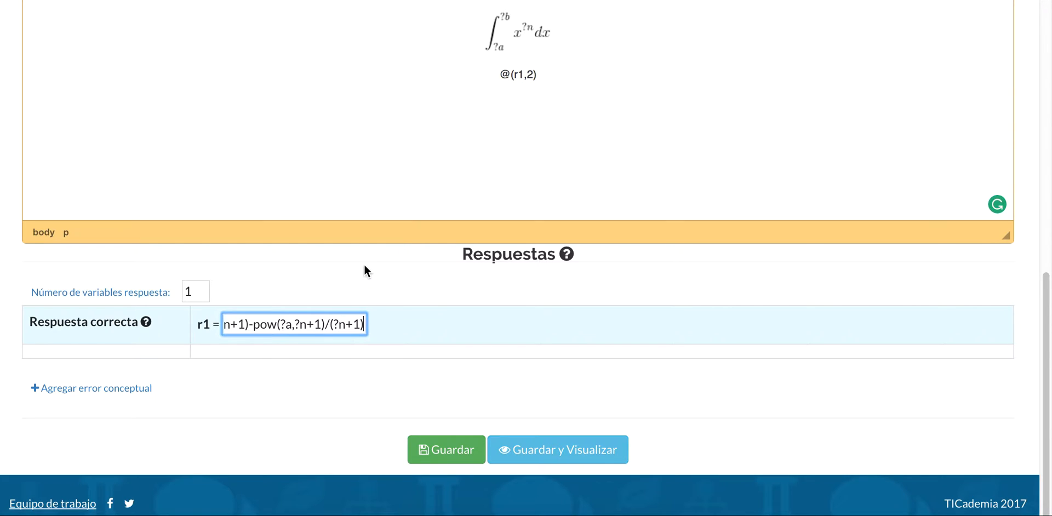
click(365, 265)
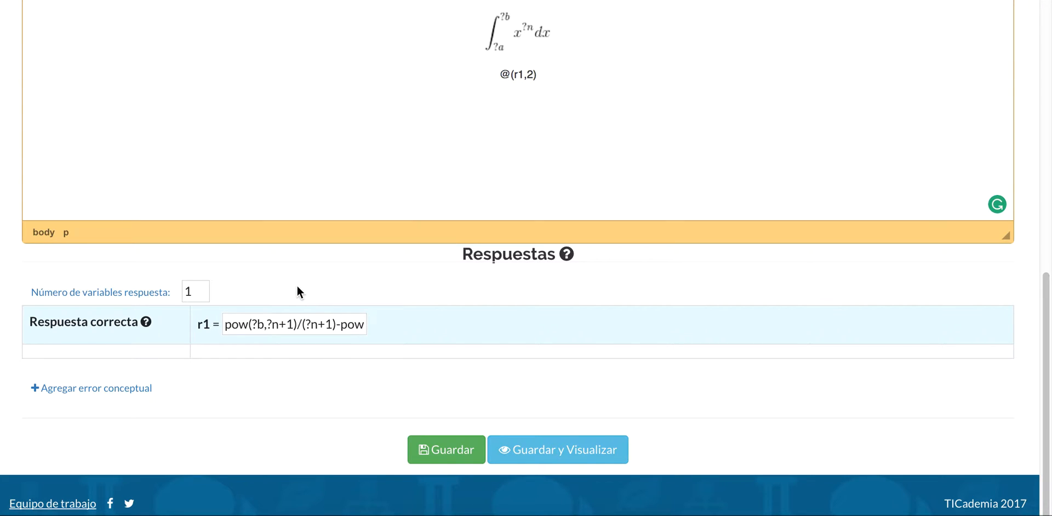
Add a conceptual error and copy the correct r1 formula into its r1 field.
click(100, 388)
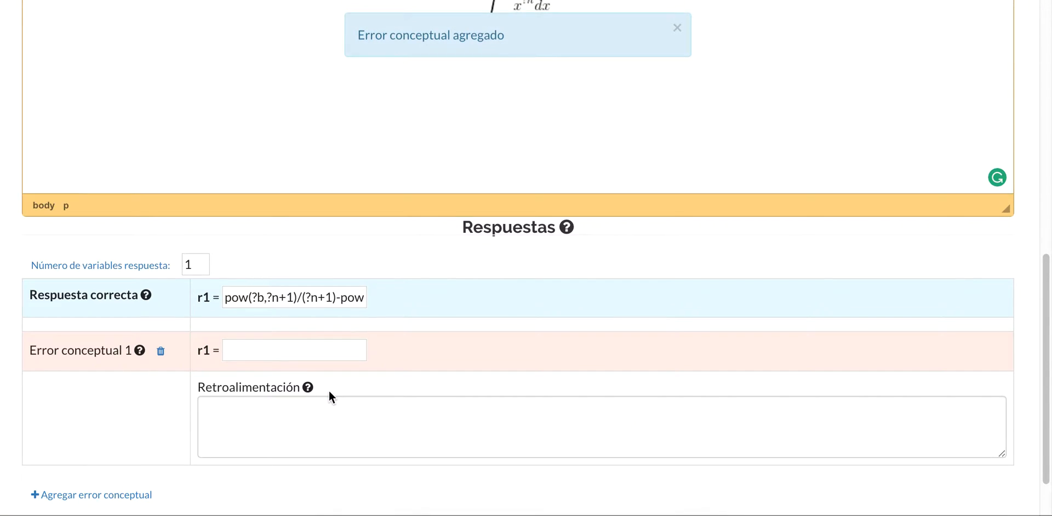
triple_click(266, 296)
key(ctrl+c)
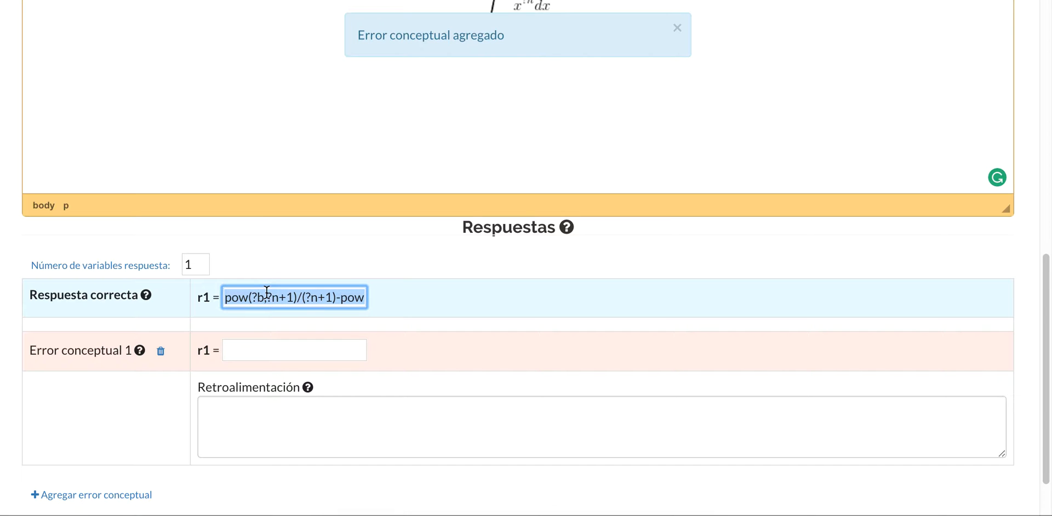
click(255, 353)
key(ctrl+v)
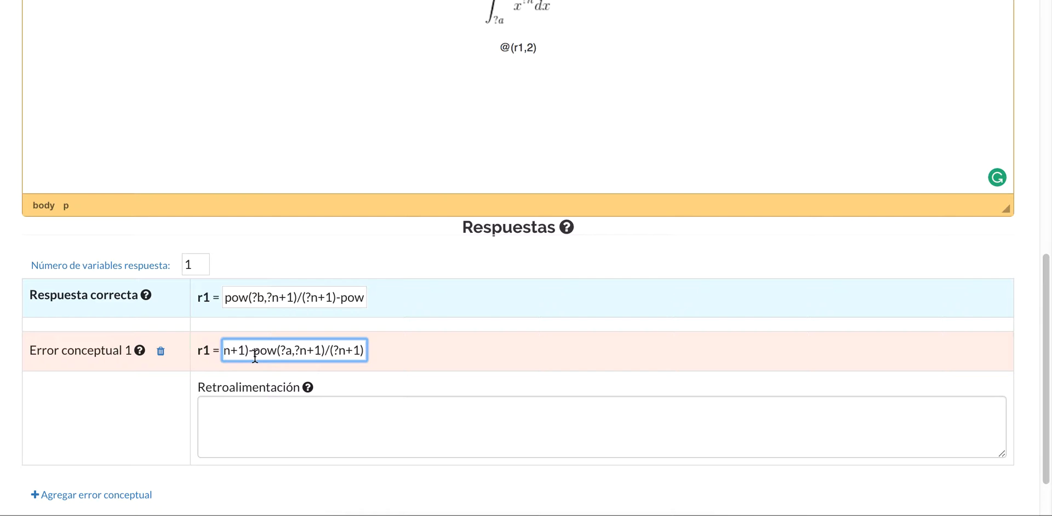
Swap the limits in the first conceptual error's formula, using ?a in the first pow term and ?b in the second.
key(Up)
key(Right)
key(Right)
key(BackSpace)
text(a)
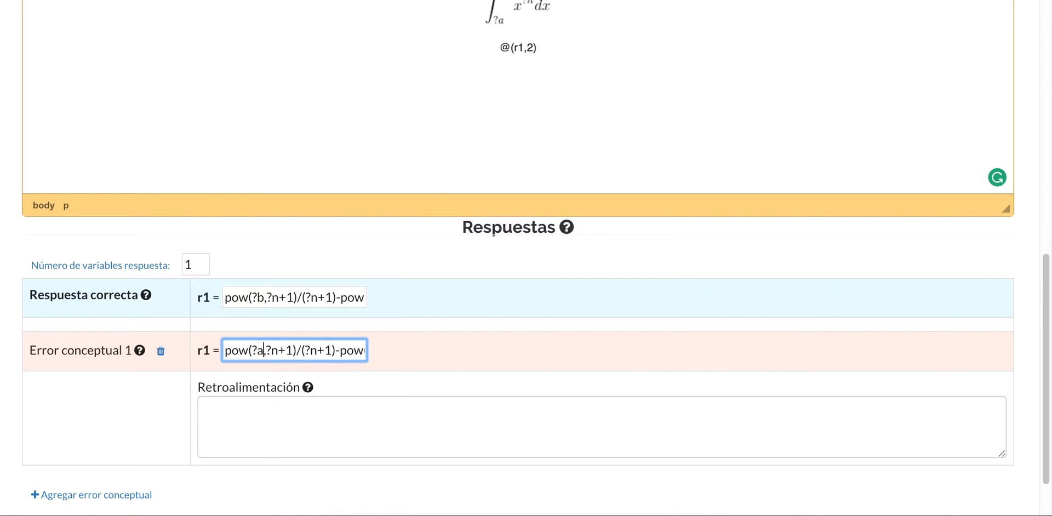
key(Right)
key(Right)
key(Right)
key(Right)
key(Right)
key(Right)
key(Right)
key(Right)
key(Right)
key(Right)
key(Right)
key(Right)
key(Right)
key(Right)
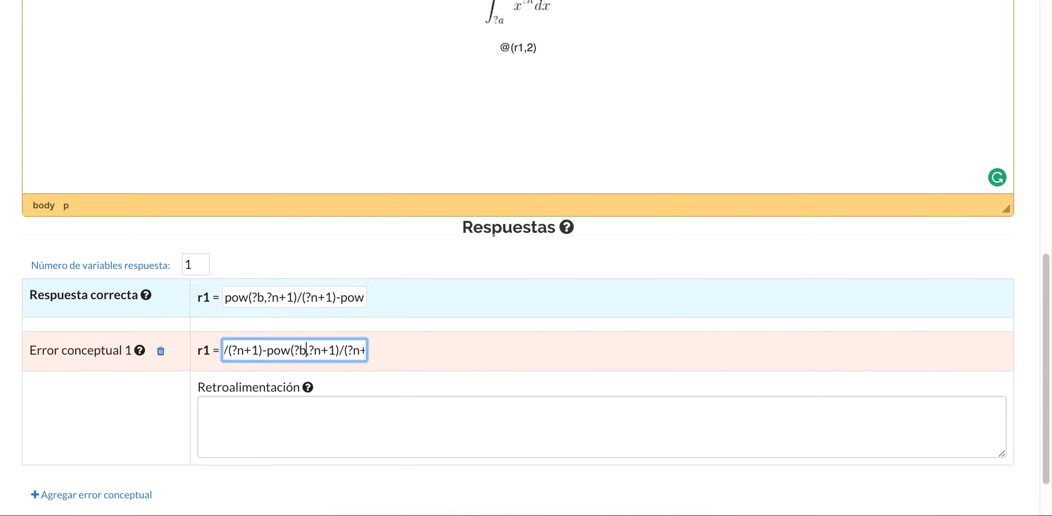
Enter the feedback "Estas haciendo F(a) - F(b)" for the first conceptual error.
click(273, 410)
text(Est)
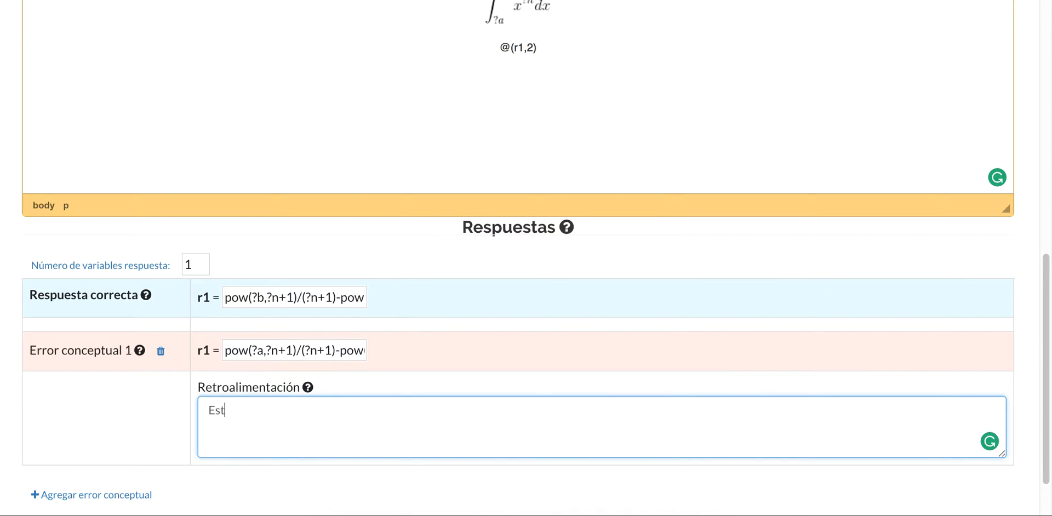
text(as haciendo F(a) - F(b))
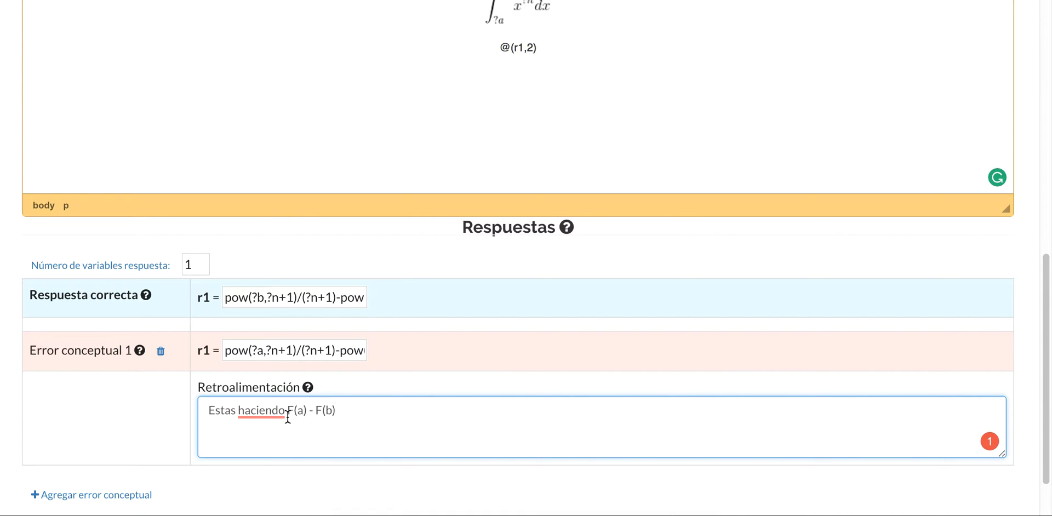
Add a second conceptual error and set its r1 value to 2.
scroll(347, 416, down, 2)
click(188, 421)
click(110, 399)
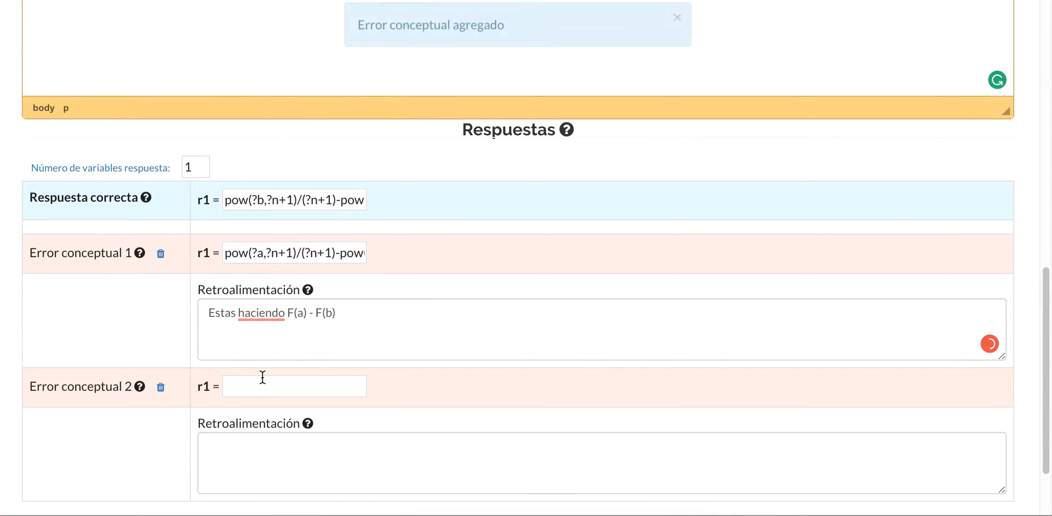
click(256, 386)
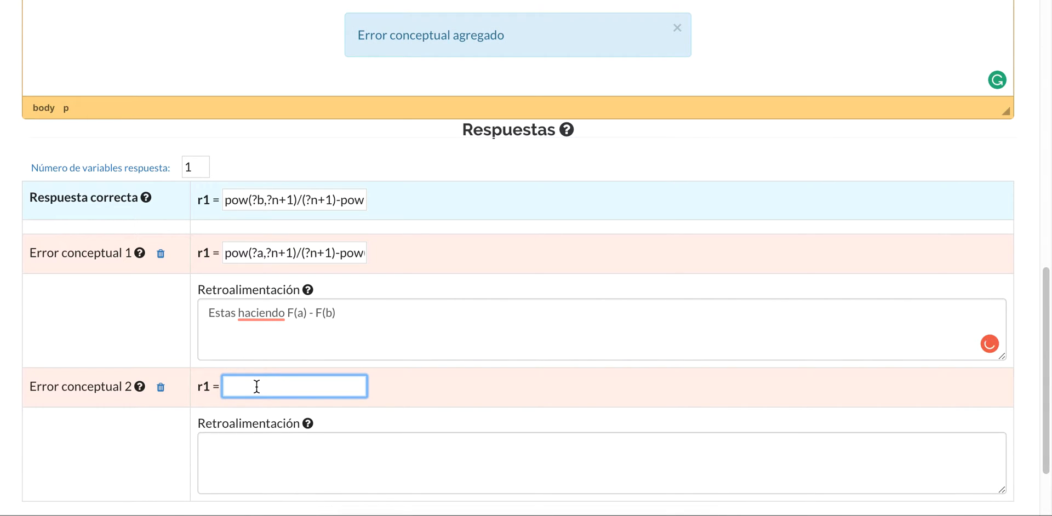
text(2)
Enter the feedback "Esto no es" for the second conceptual error.
scroll(296, 433, down, 1)
click(297, 435)
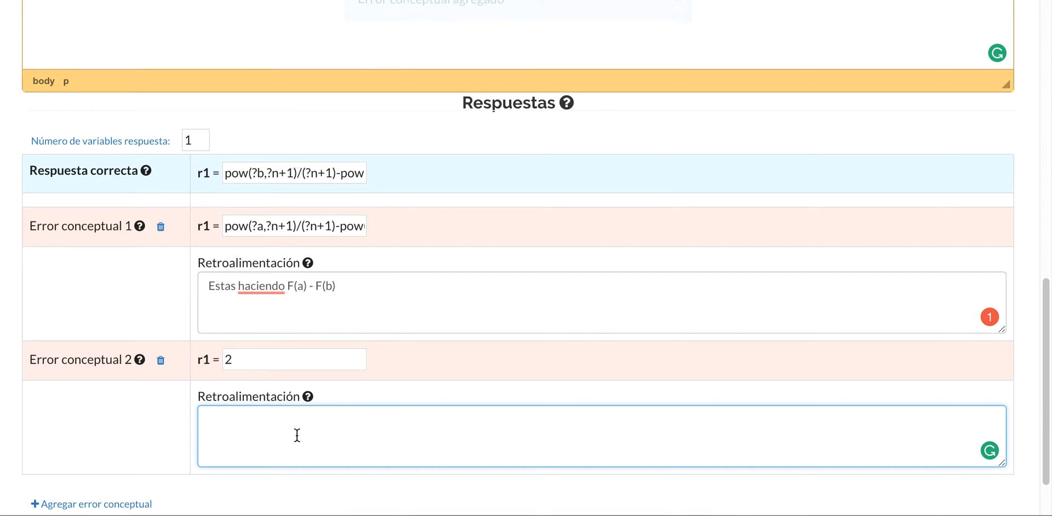
text(N)
key(BackSpace)
text(Esto no es)
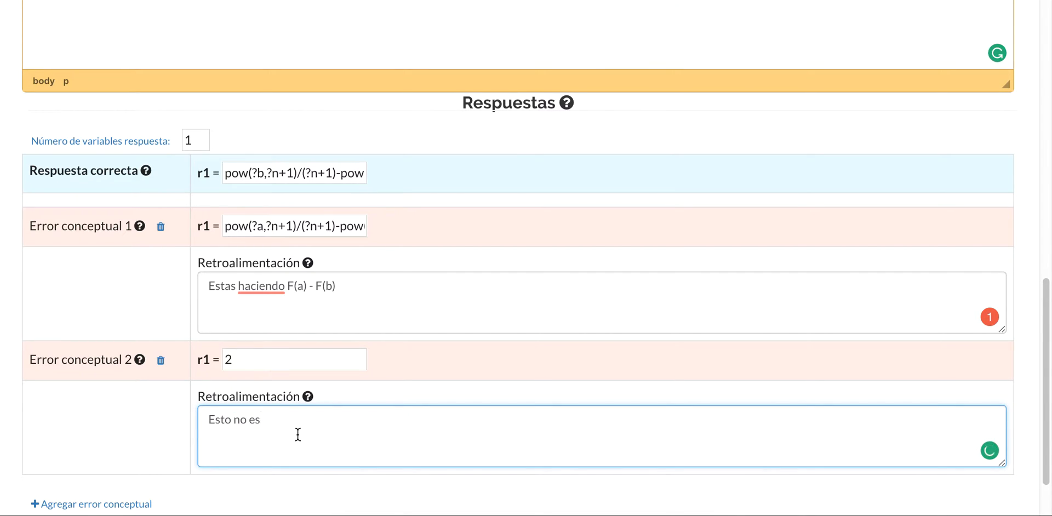
Review the completed formulation and answers, and save the problem with a preview of the generated question.
scroll(698, 425, down, 2)
scroll(674, 419, up, 4)
scroll(674, 415, up, 8)
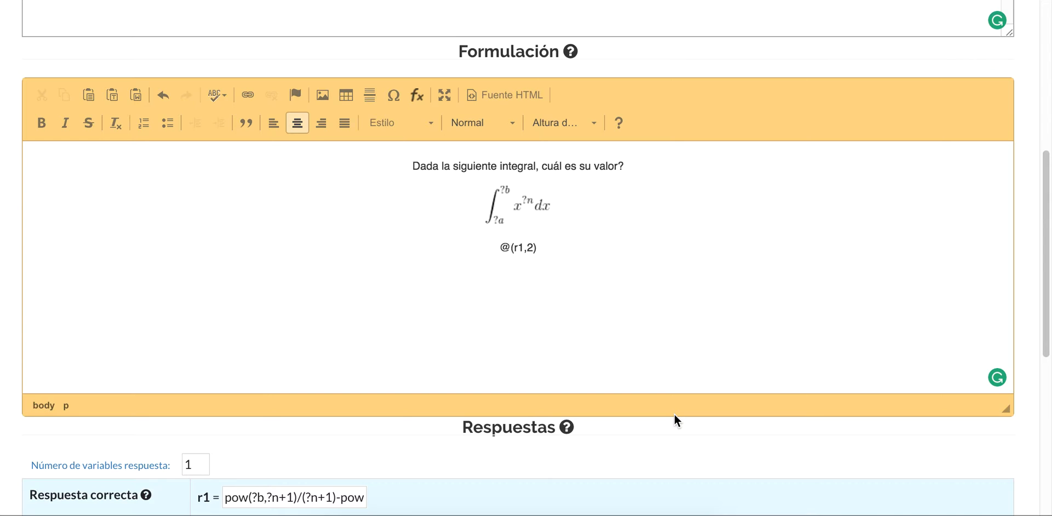
scroll(569, 250, down, 1)
scroll(570, 250, down, 12)
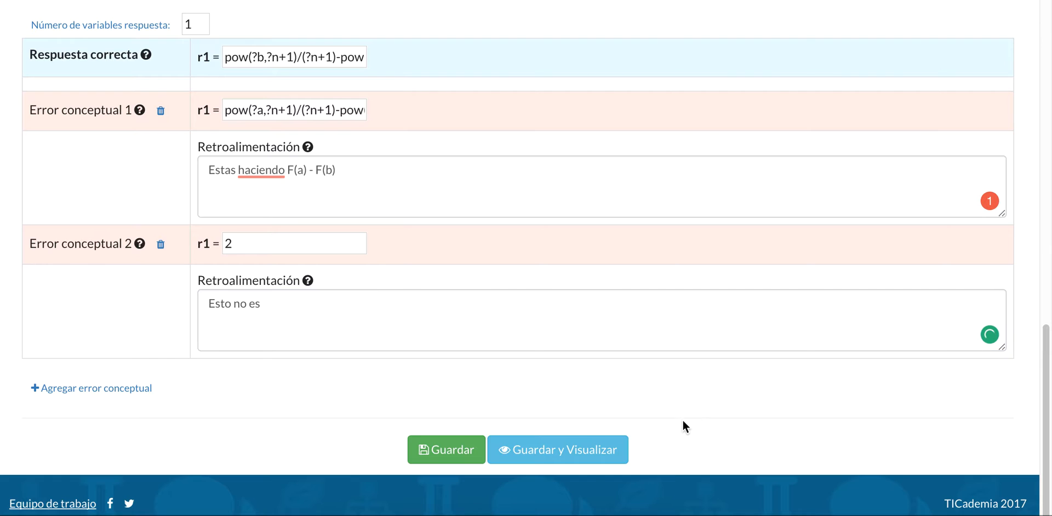
click(579, 446)
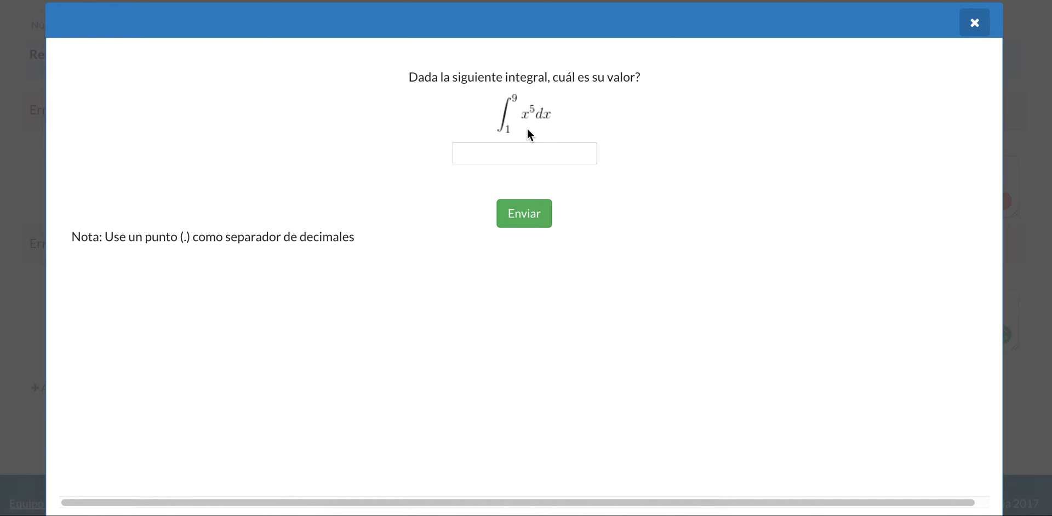
Open Spotlight and enter the upper-limit term (9**6/6) for the previewed integral.
key(super+space)
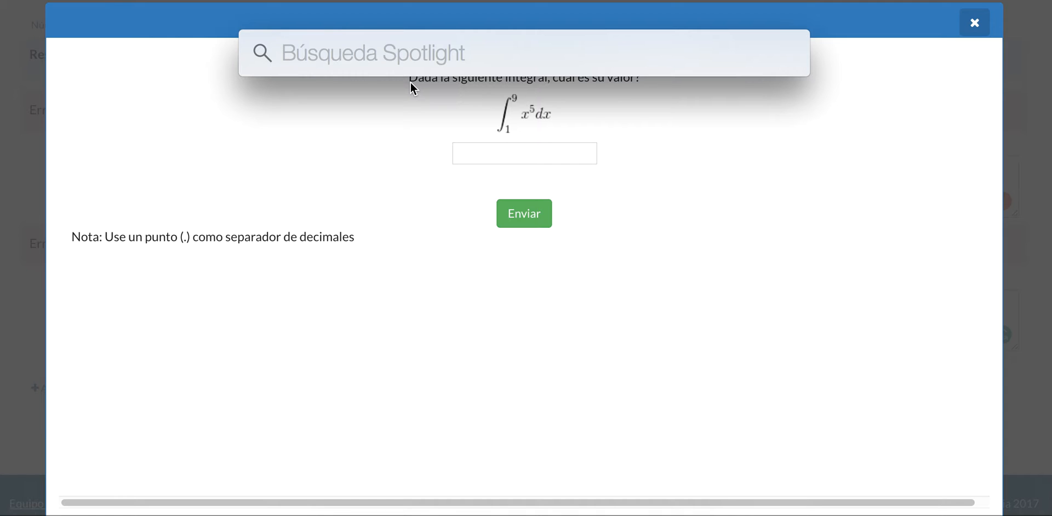
text(())
key(Left)
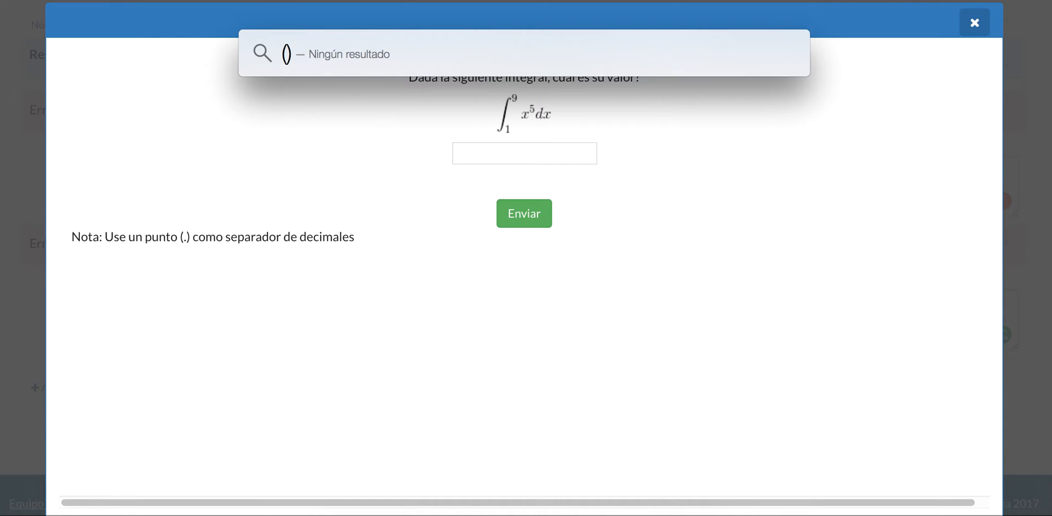
text(p**)
key(BackSpace)
key(BackSpace)
key(BackSpace)
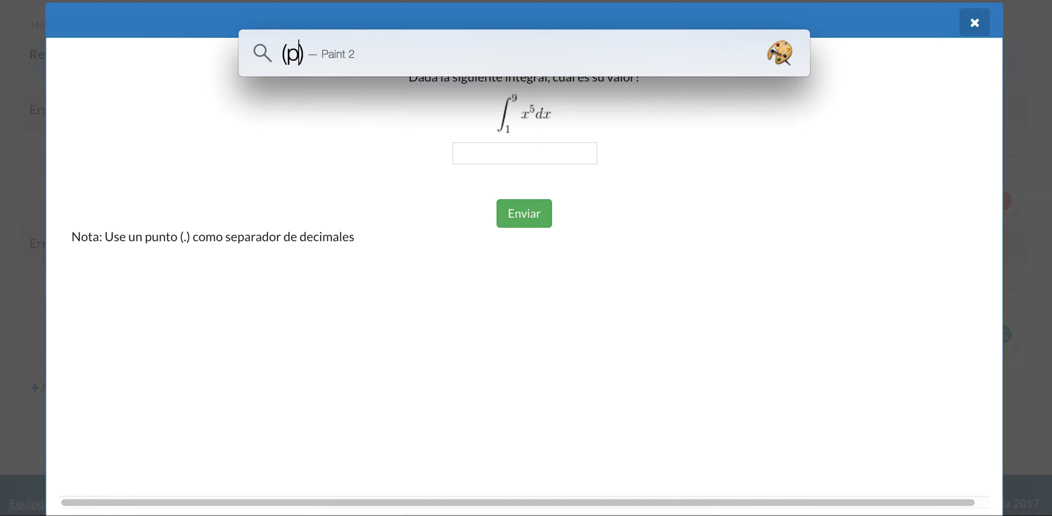
text(9**)
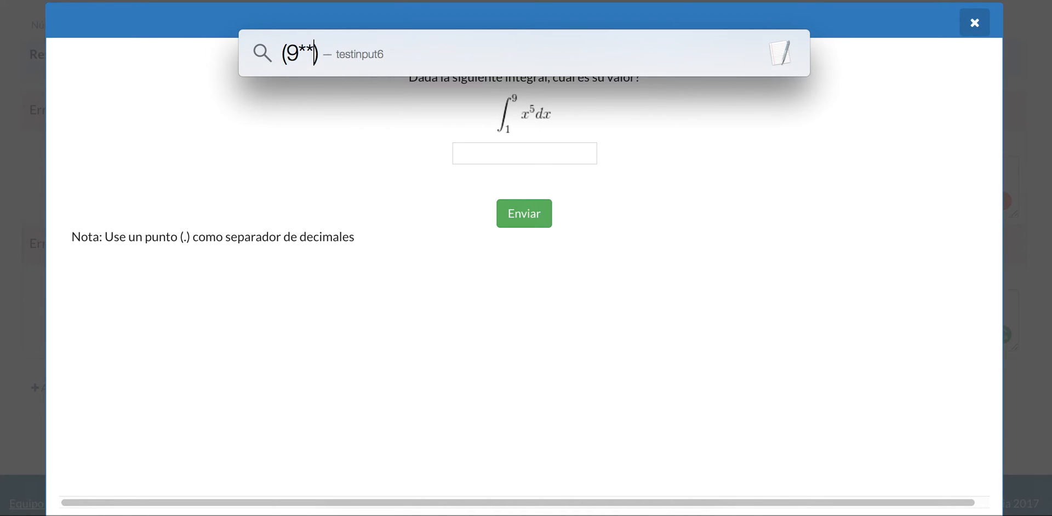
text(6)
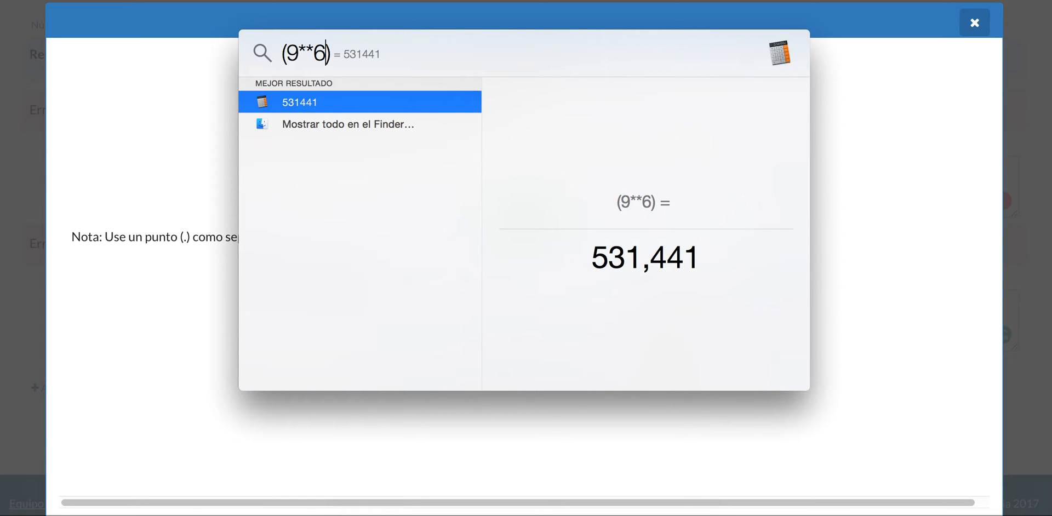
text(/)
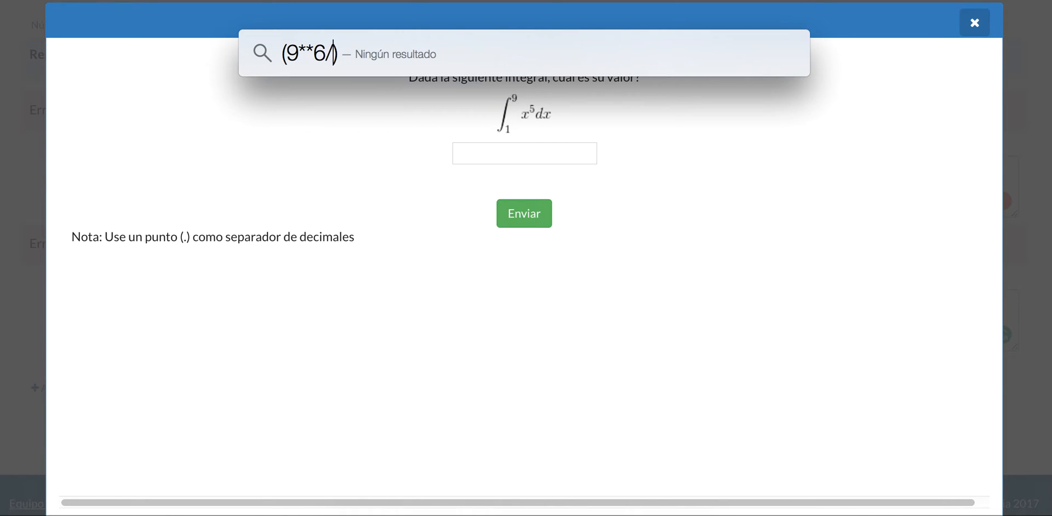
text(6)
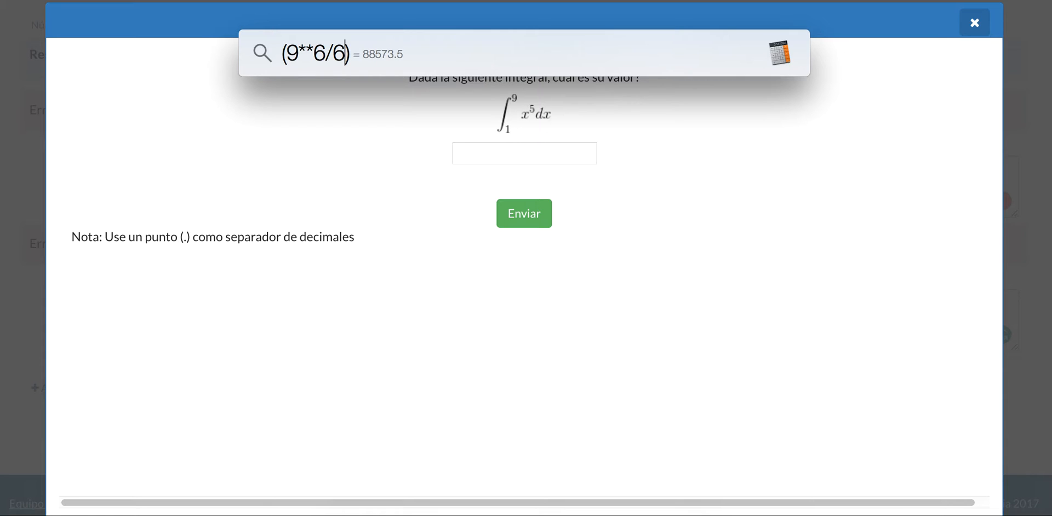
Extend the calculation to (9**6/6)-(1**6/6) by duplicating the term for the lower limit, and return to the preview.
key(Right)
text(-)
key(Left)
key(shift+super+Left)
key(super+c)
key(Right)
key(Right)
key(super+v)
key(Left)
key(Left)
key(Left)
key(Left)
key(Left)
key(Left)
key(BackSpace)
text(1)
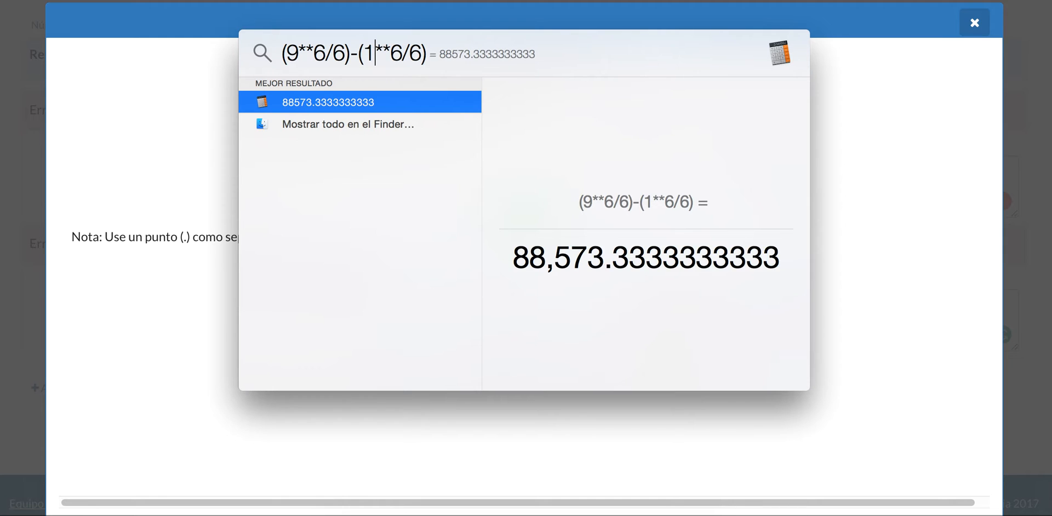
click(919, 275)
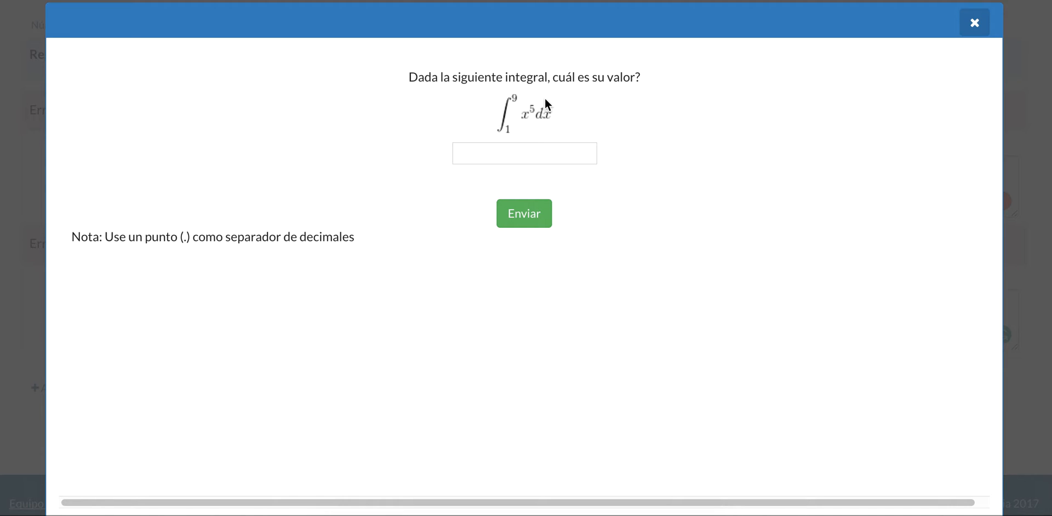
Copy the Spotlight result to two decimals and enter it as the preview answer without the thousands separator, 88573.33.
key(super+space)
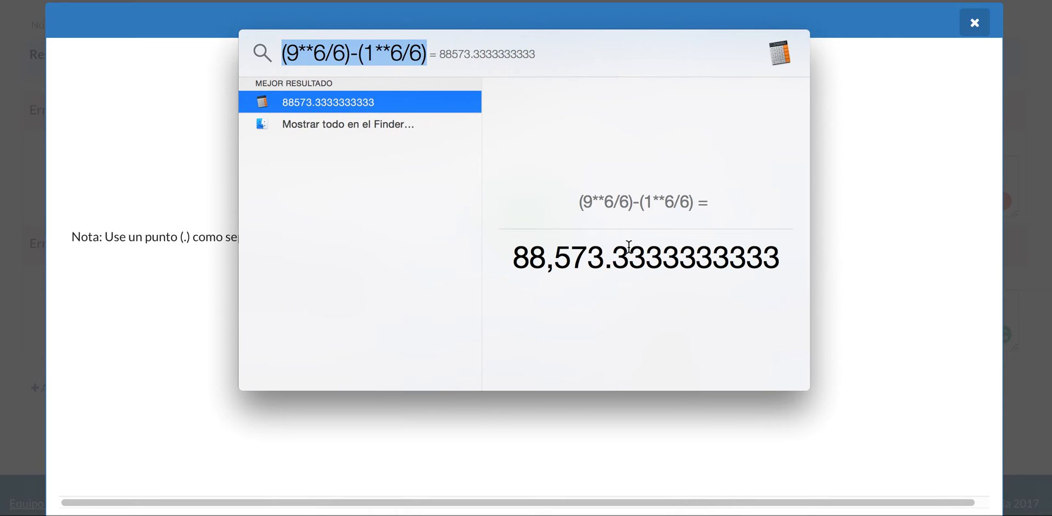
drag(513, 257, 646, 256)
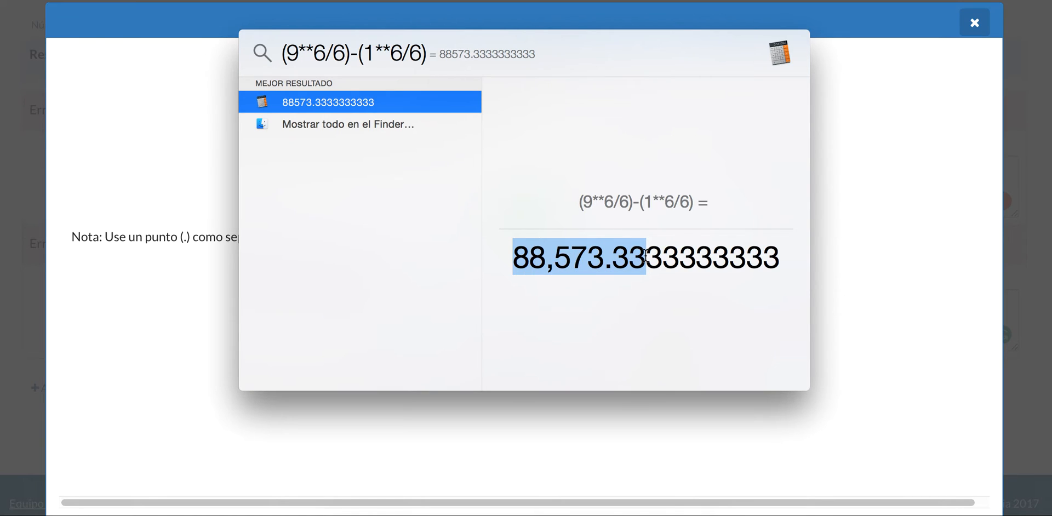
click(166, 267)
click(473, 157)
key(super+v)
key(super+Left)
key(Right)
key(BackSpace)
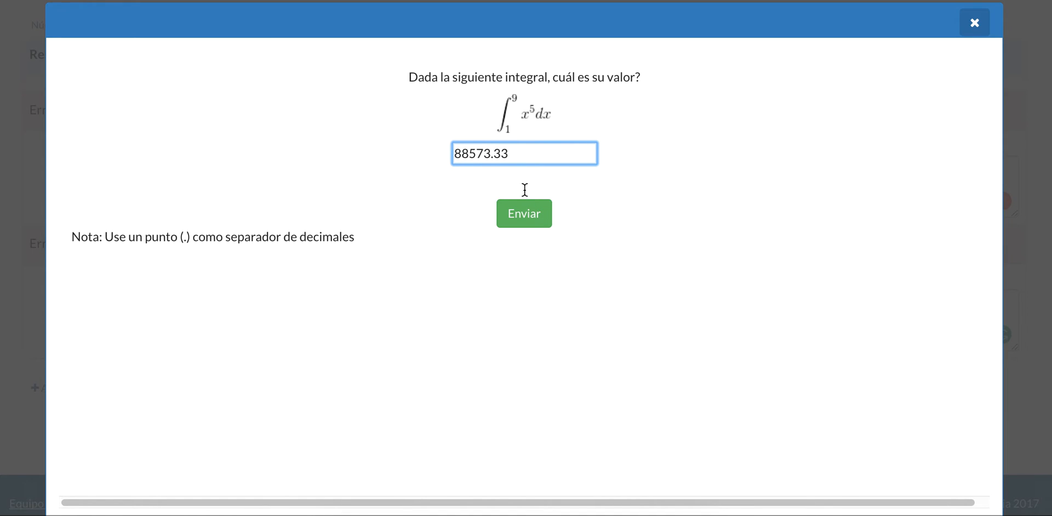
Submit the answer for the integral from 1 to 9, check the feedback and close it.
key(super+space)
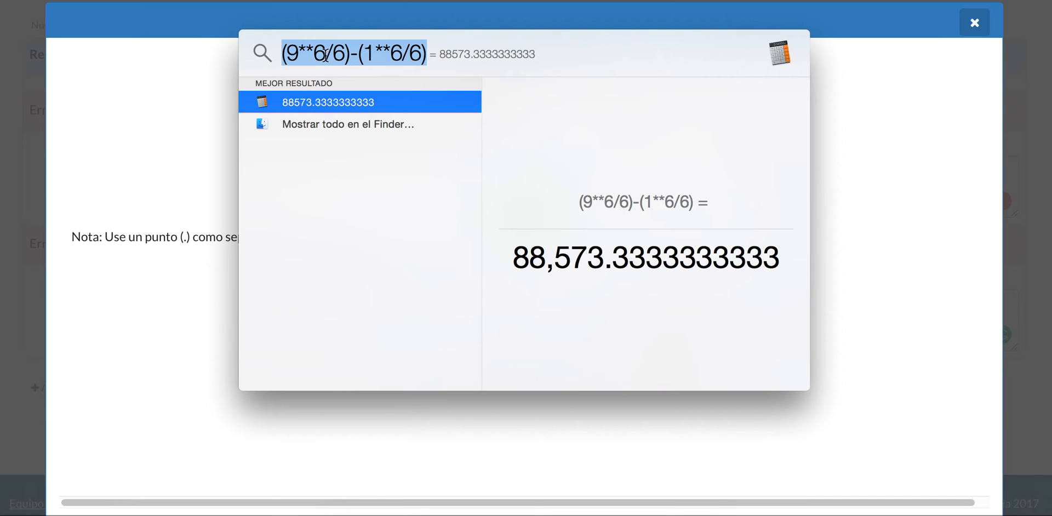
key(Escape)
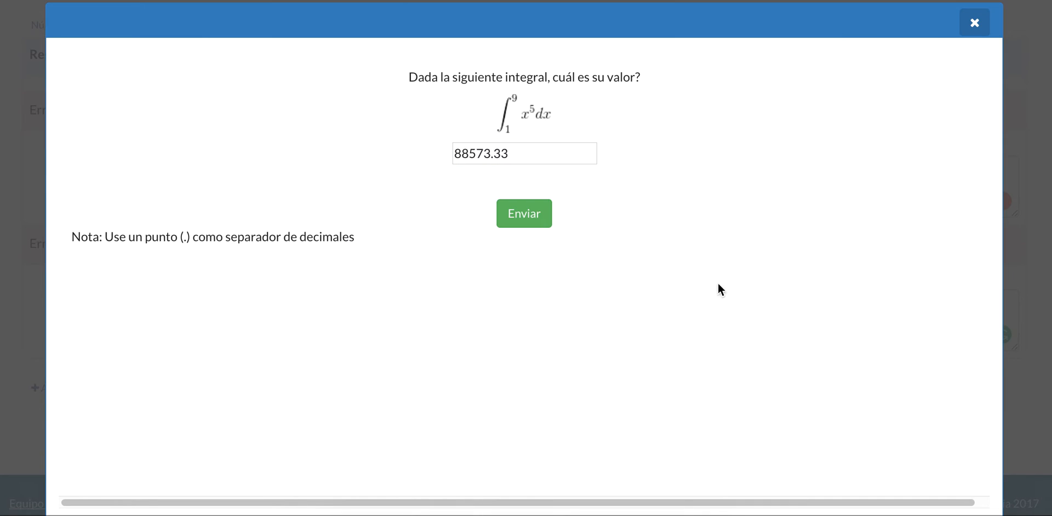
click(532, 216)
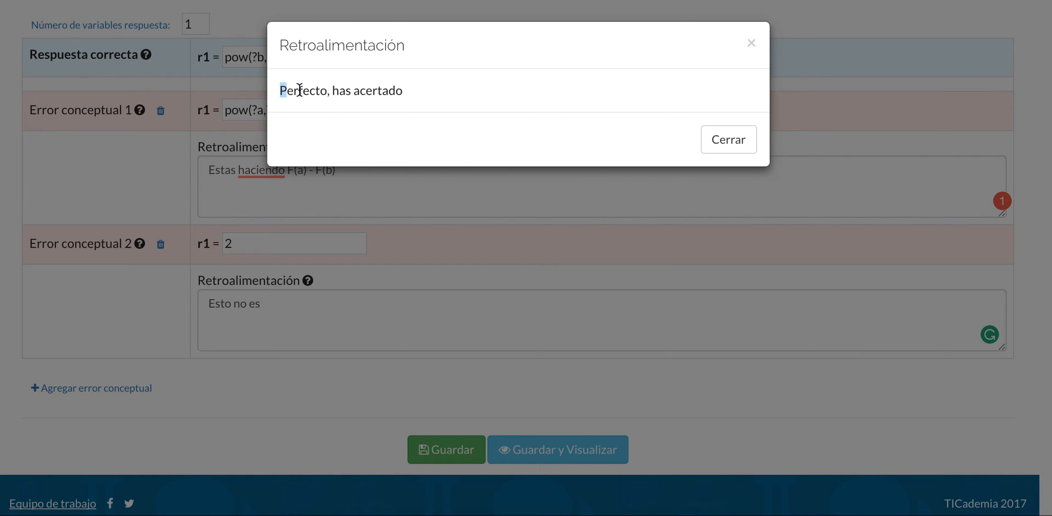
drag(281, 89, 496, 97)
click(737, 148)
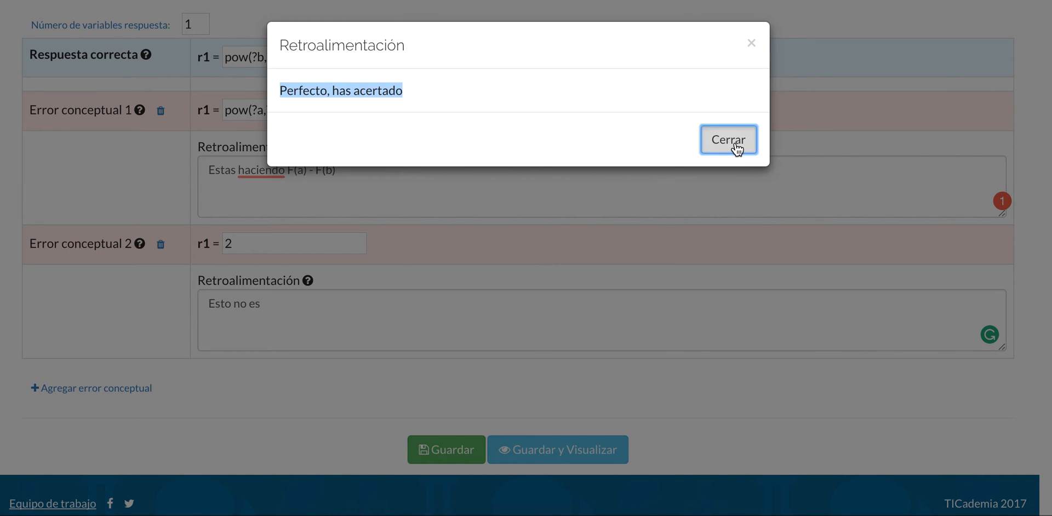
Save the problem with a new preview, submit 2 as the answer, and close the feedback.
scroll(608, 356, up, 5)
scroll(597, 466, down, 2)
scroll(607, 423, down, 3)
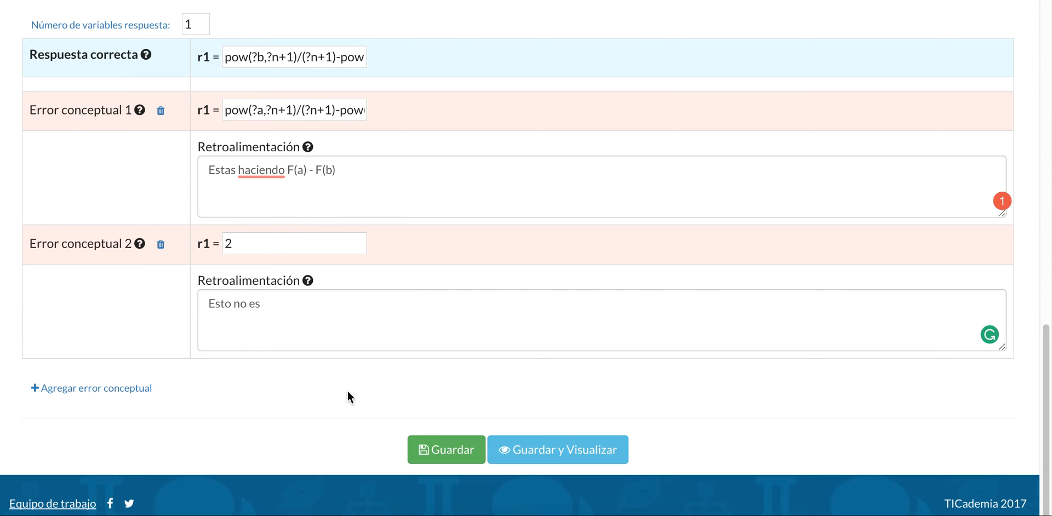
click(584, 460)
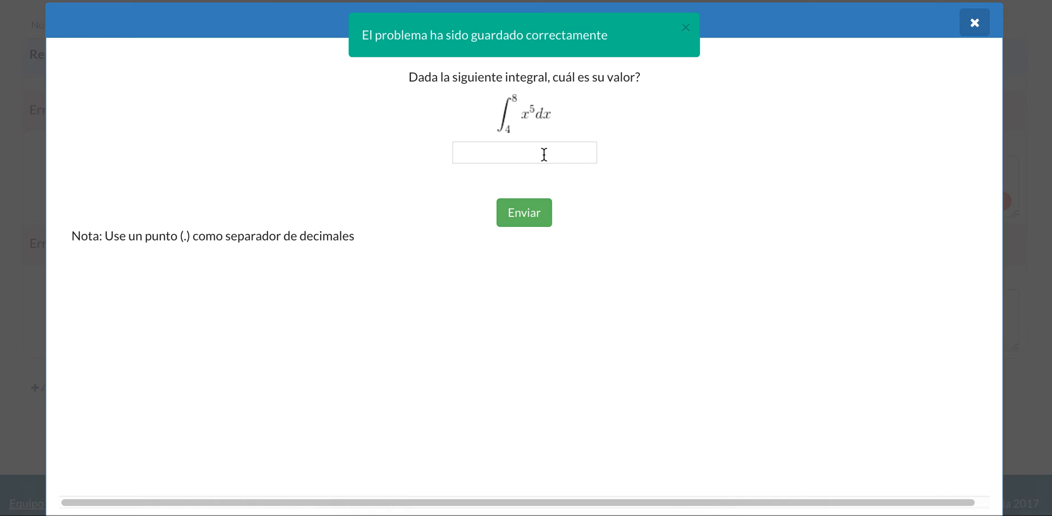
click(531, 159)
text(2)
click(535, 214)
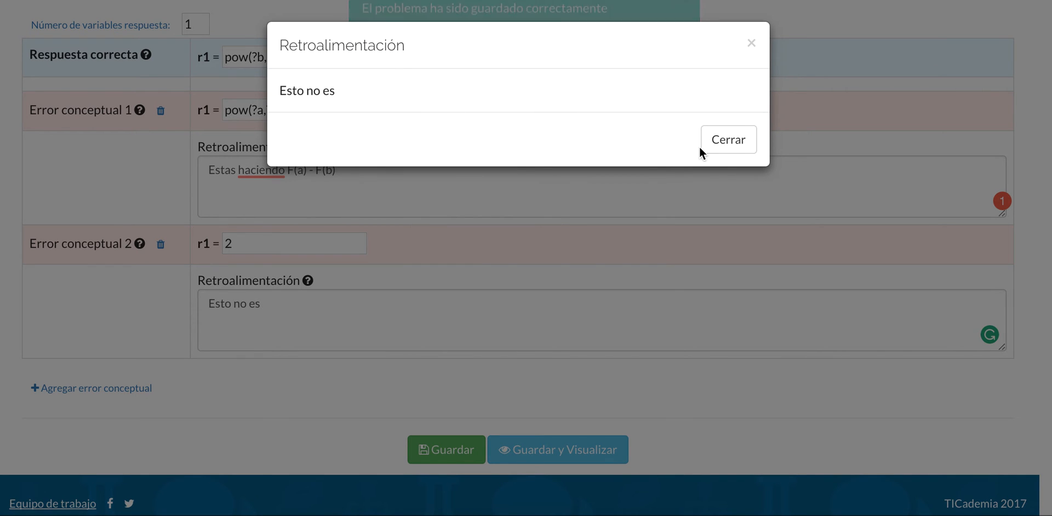
click(719, 149)
Save with another preview, and change the first term of the Spotlight calculation to (10**4/4).
click(566, 441)
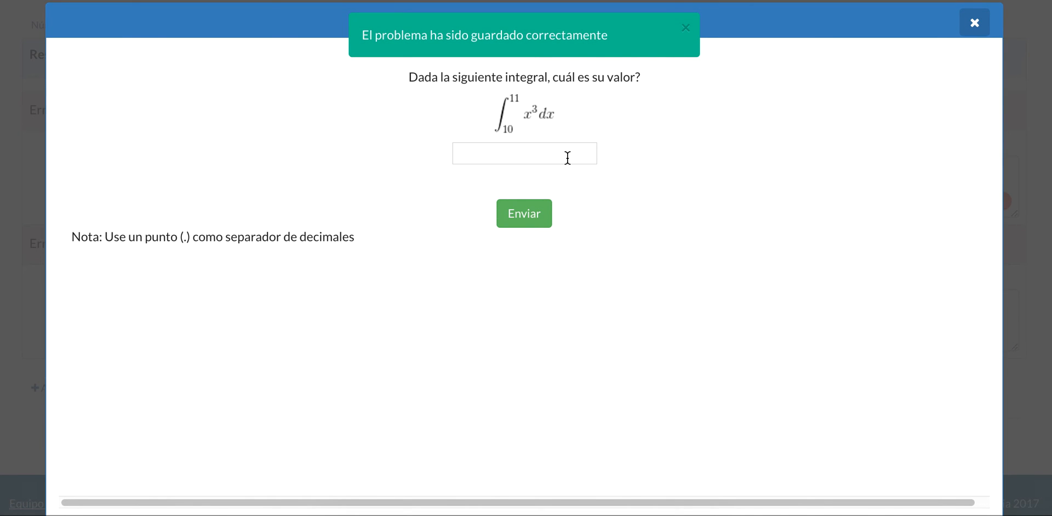
key(super+space)
click(901, 254)
key(super+space)
click(297, 56)
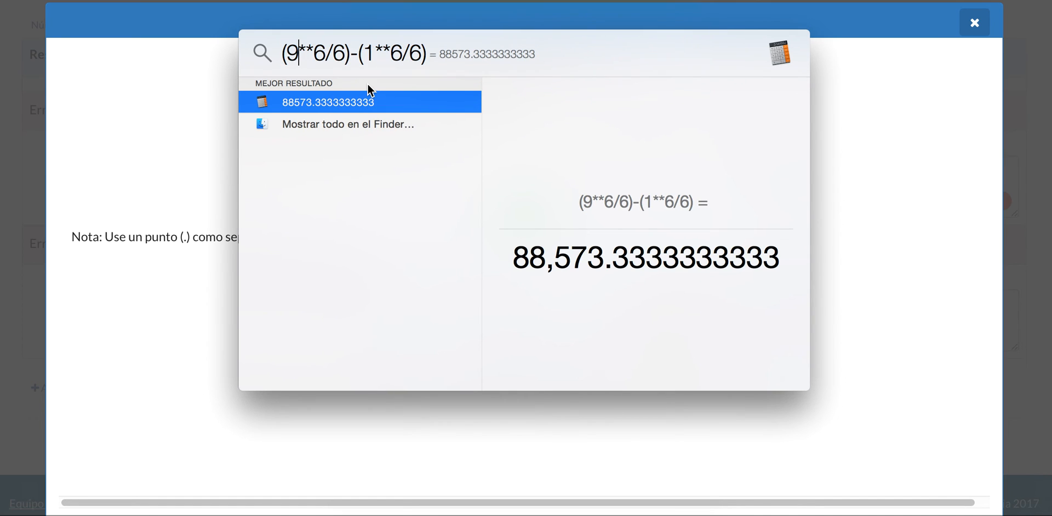
key(BackSpace)
text(10)
key(Right)
key(Right)
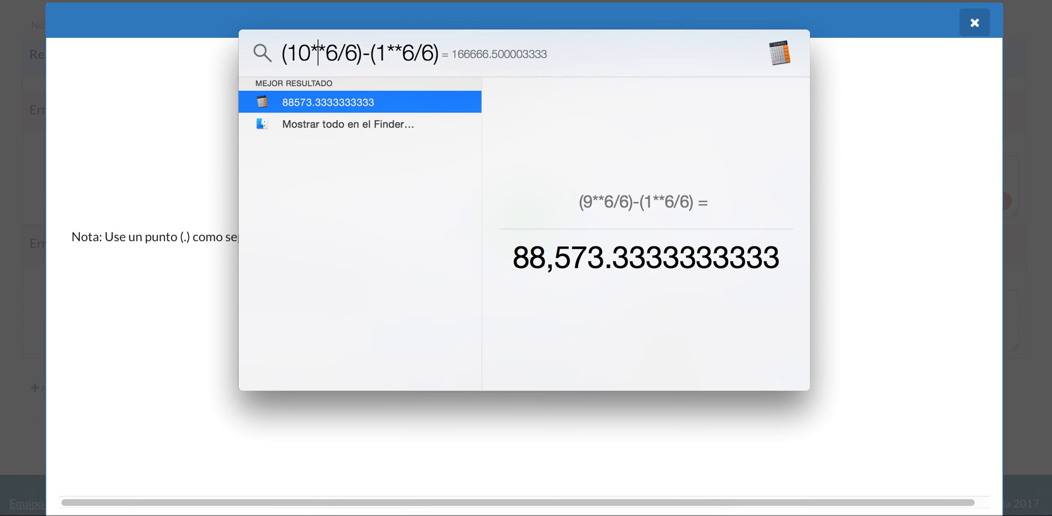
key(Delete)
text(4)
key(Right)
key(Delete)
text(4)
key(Right)
key(Right)
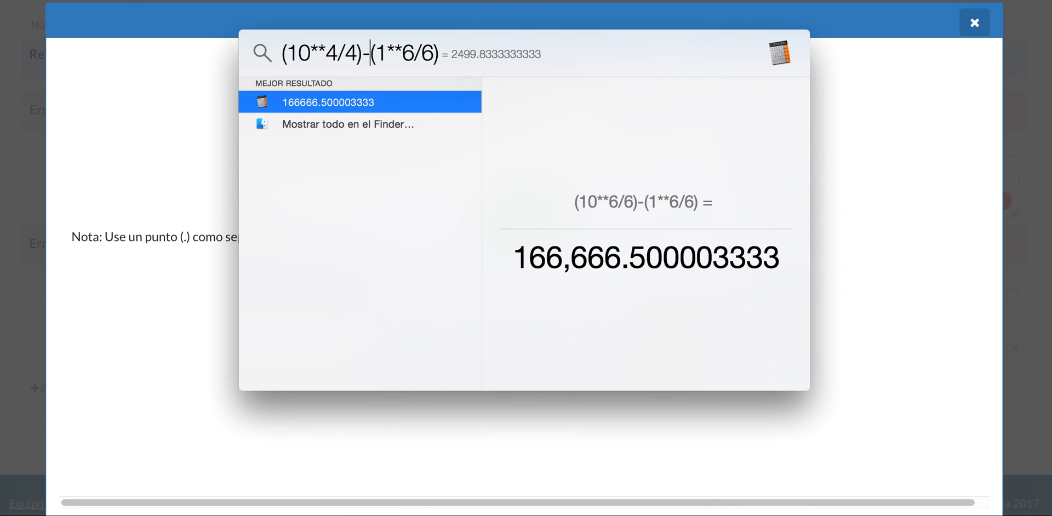
Change the second term of the Spotlight calculation to (11**4/4).
key(Right)
text(1)
key(Right)
key(Right)
key(Right)
key(BackSpace)
text(4)
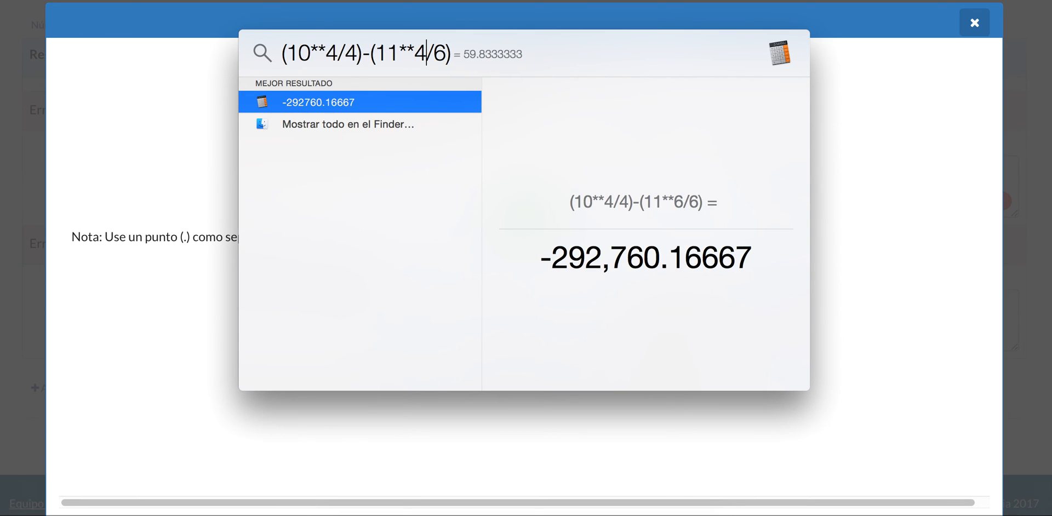
key(Right)
key(Right)
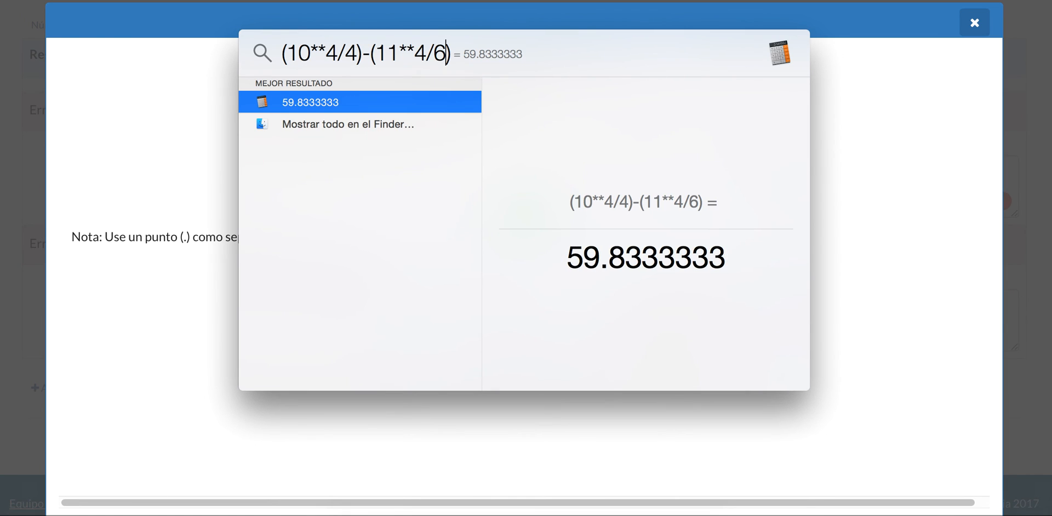
text(4)
key(BackSpace)
key(BackSpace)
text(4)
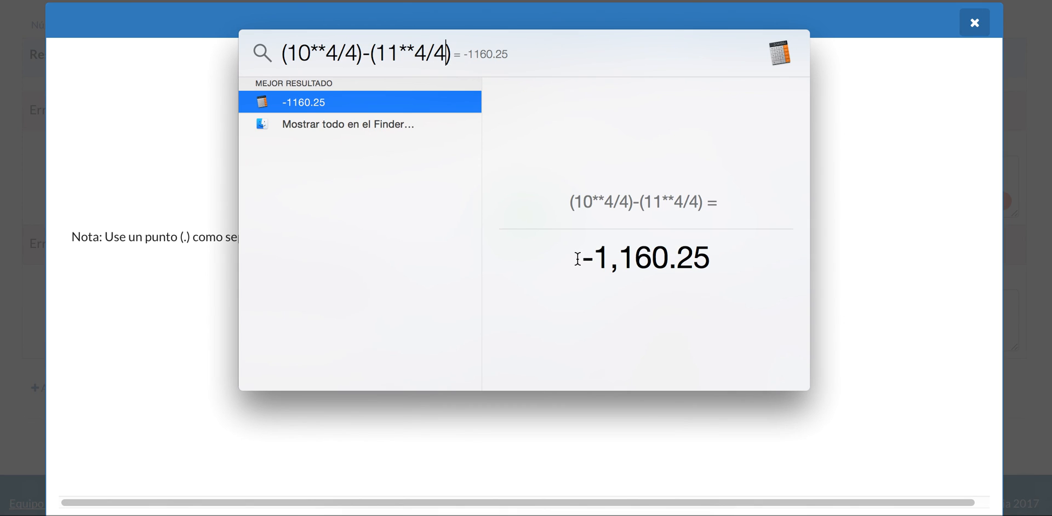
Copy the reversed-limits result into the preview as the answer -1160.25, submit it, and close the feedback.
drag(577, 258, 733, 258)
click(880, 245)
click(513, 151)
key(super+v)
key(BackSpace)
click(507, 220)
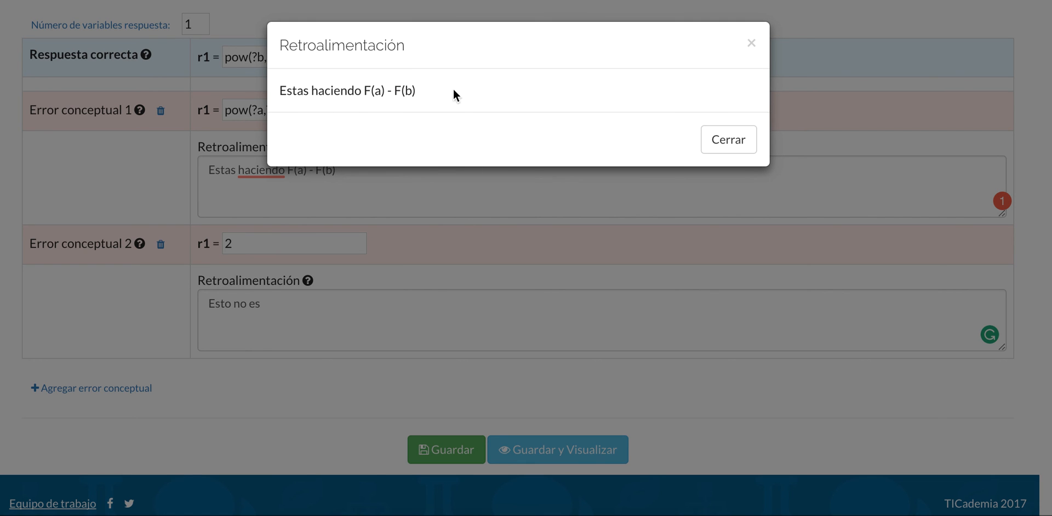
click(745, 151)
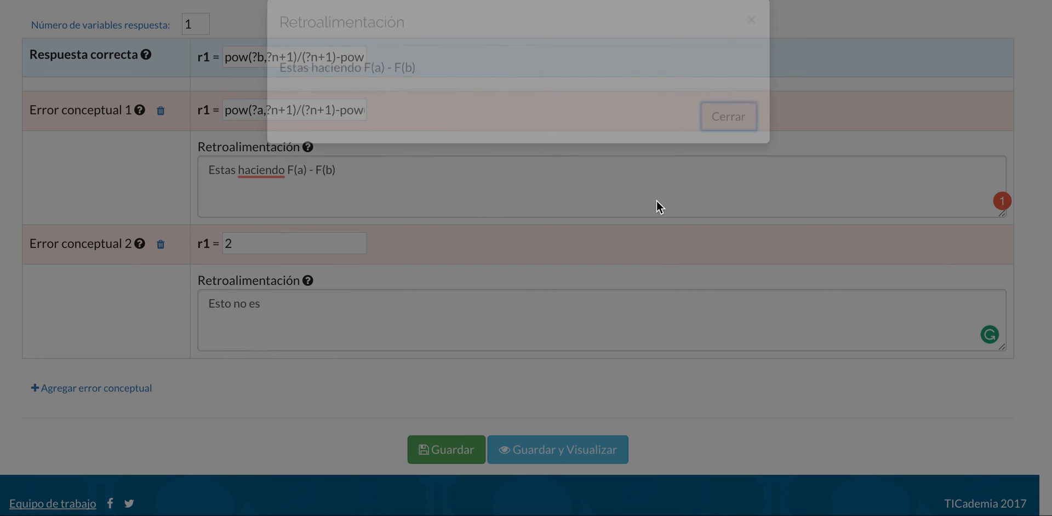
scroll(615, 248, up, 4)
scroll(616, 247, up, 6)
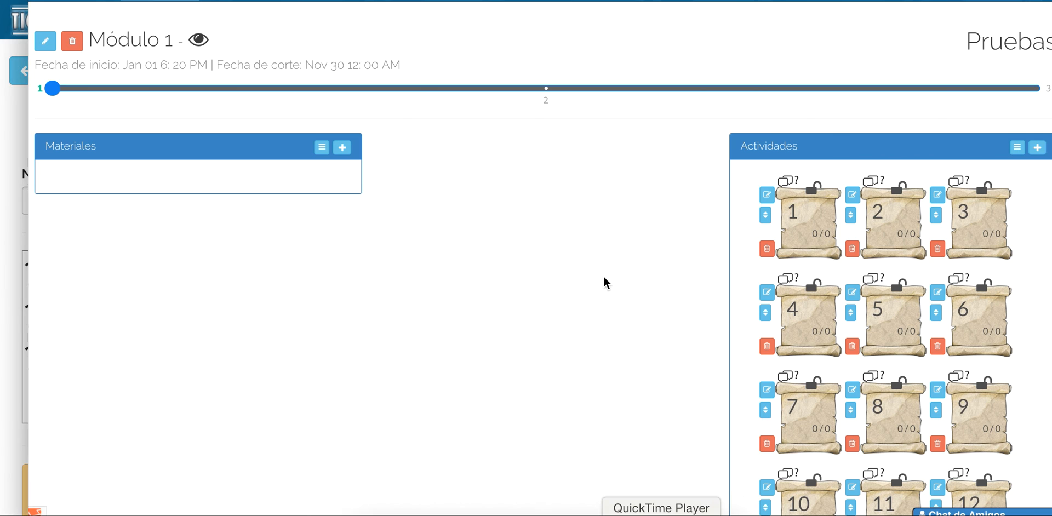
key(super+w)
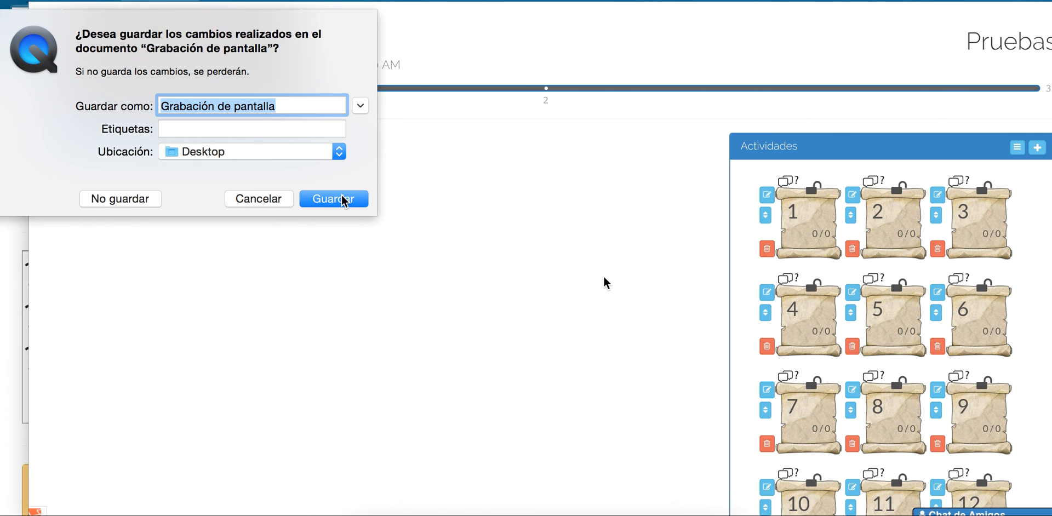